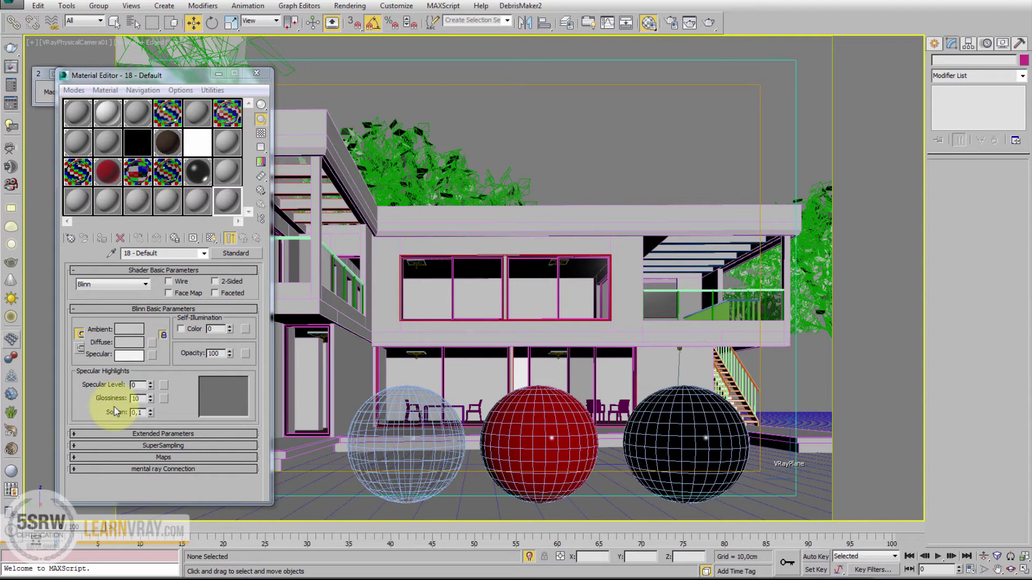
Step: Place a V-Ray dome light in front of the house and assign a VRayHDRI map as its texture
left_click(11, 228)
left_click(326, 488)
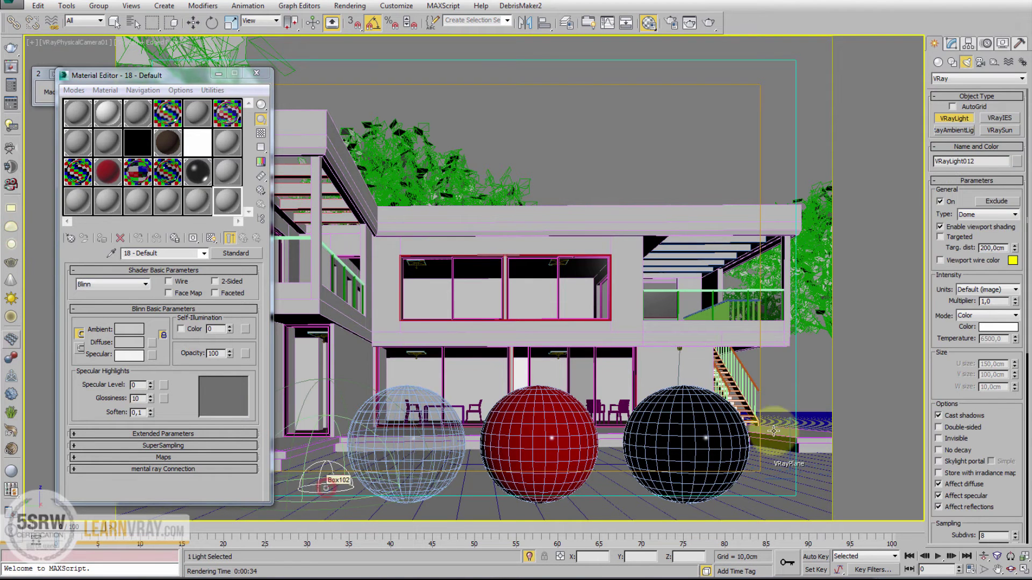
left_click_drag(1004, 445, 976, 161)
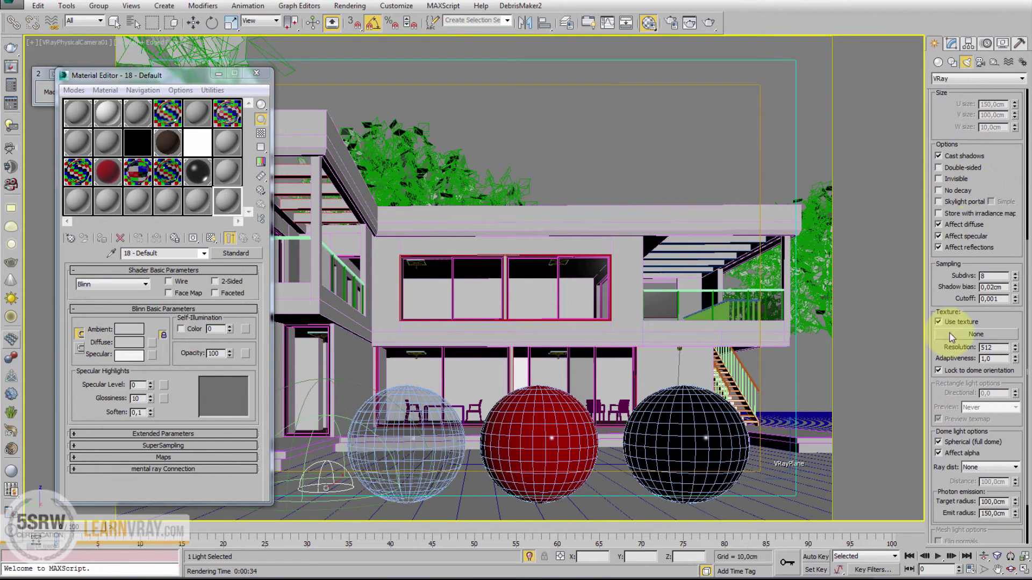
left_click(973, 334)
double_click(579, 219)
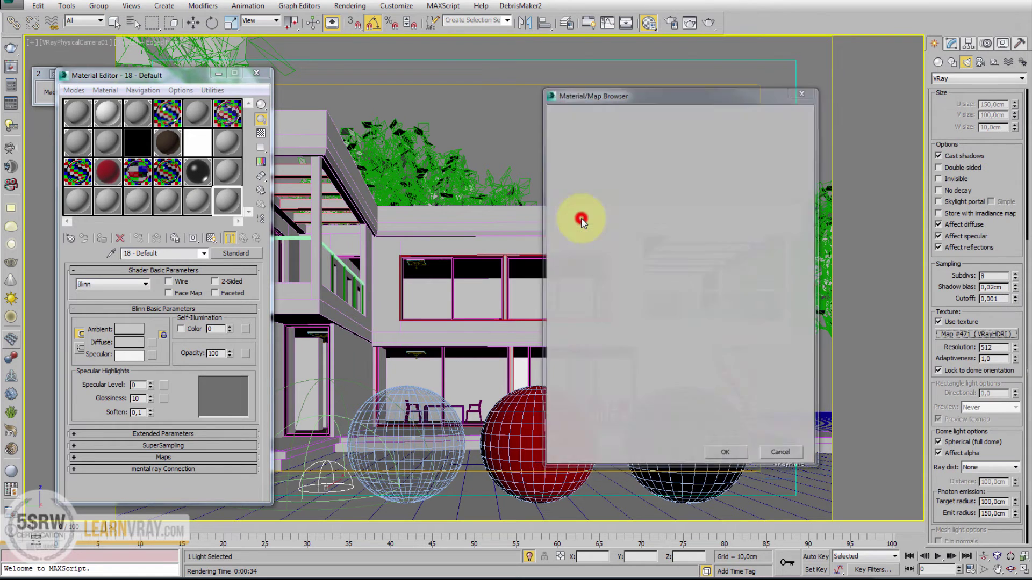
Step: Put the dome light's HDRI map in the last material slot, load 1725 Sun Clouds.hdr and set its mapping type to Spherical
left_click_drag(979, 336, 238, 215)
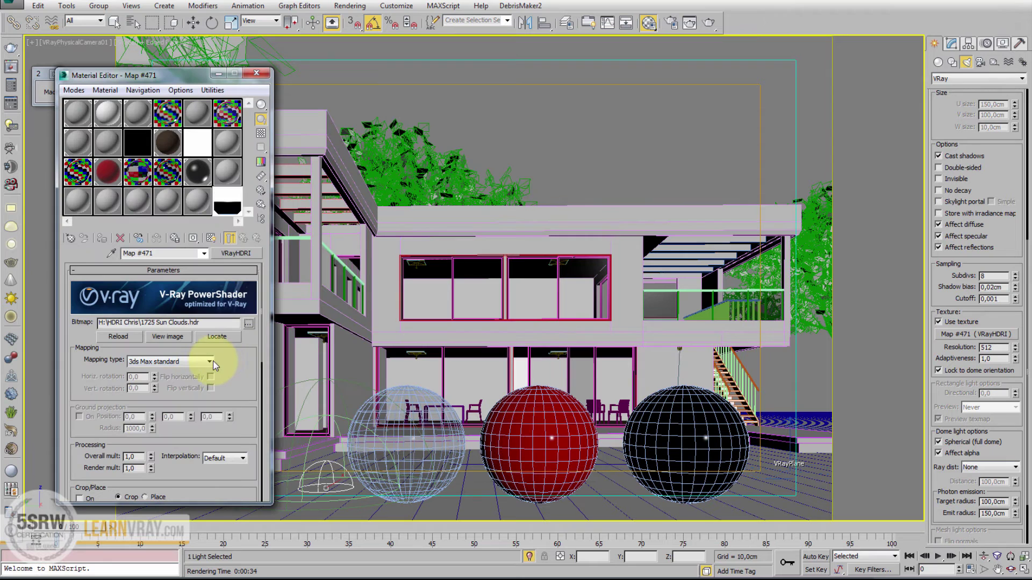
left_click(209, 362)
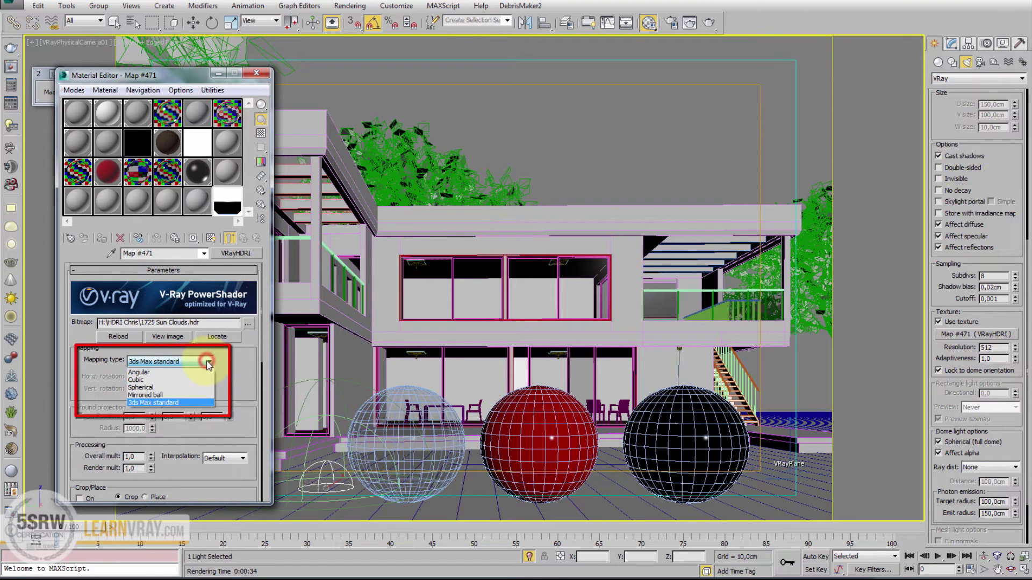
left_click(161, 388)
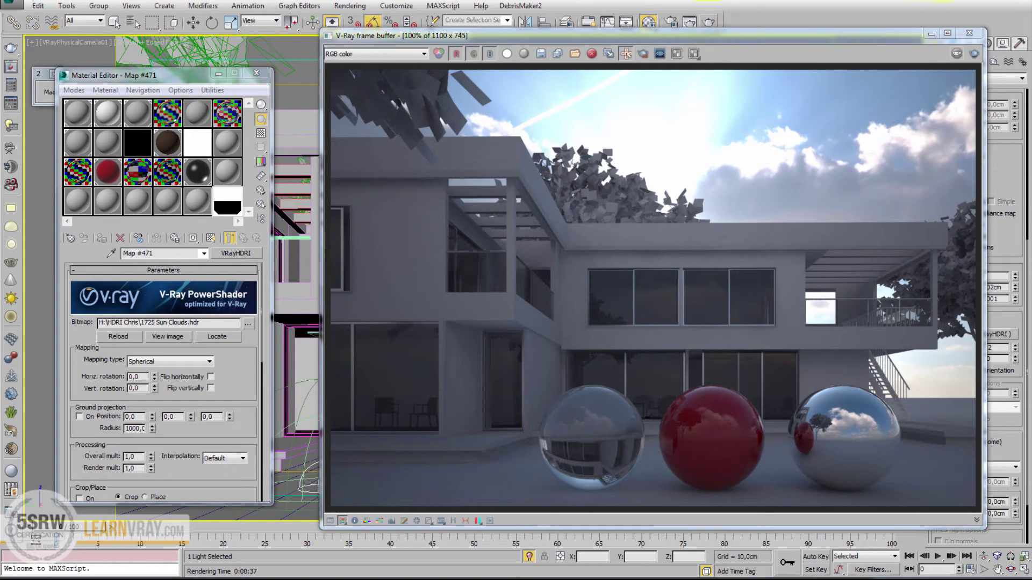
left_click(969, 32)
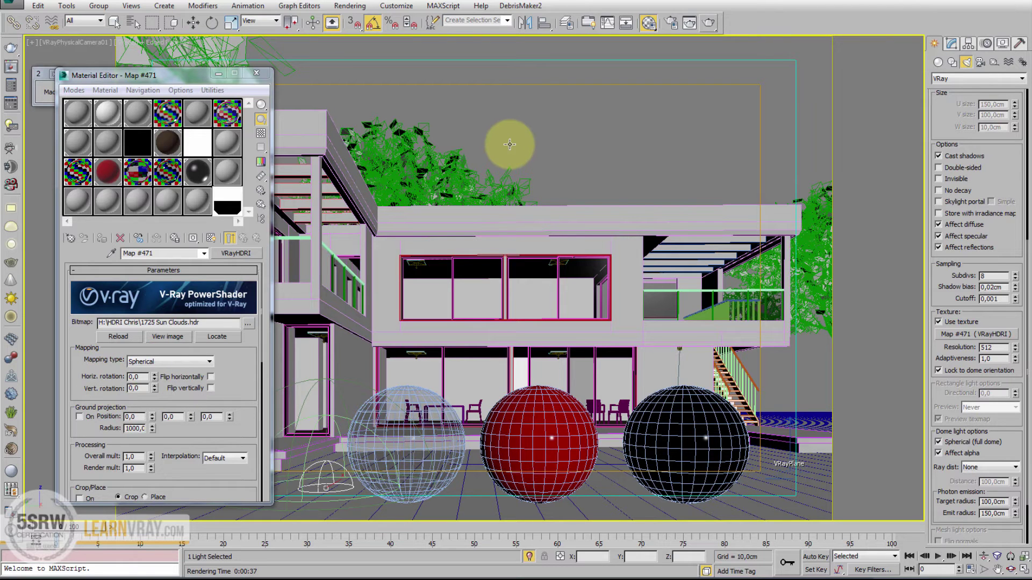
Step: Assign the HDRI map from the last material slot as an instance to the scene's environment map
left_click(396, 7)
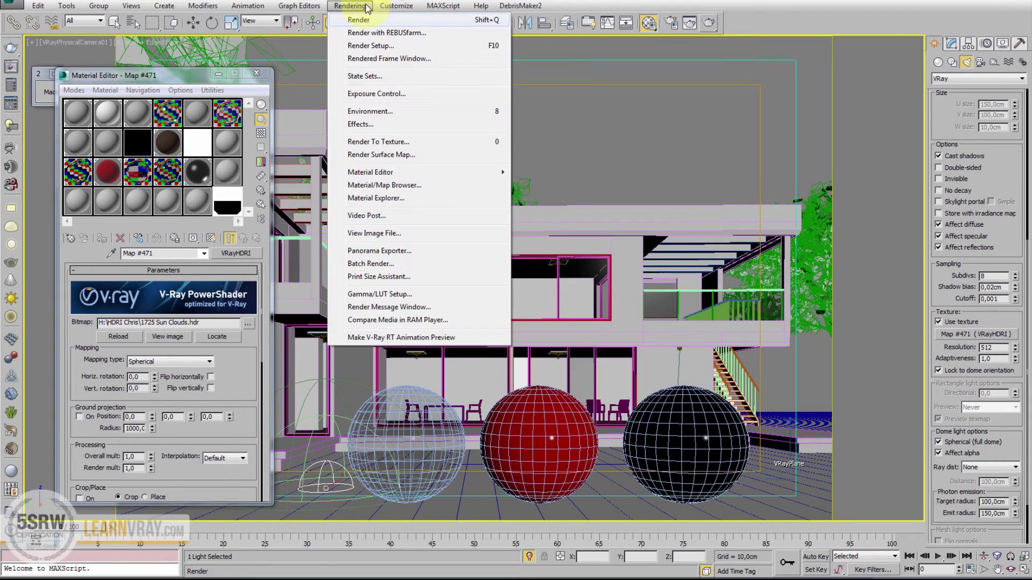
left_click(370, 112)
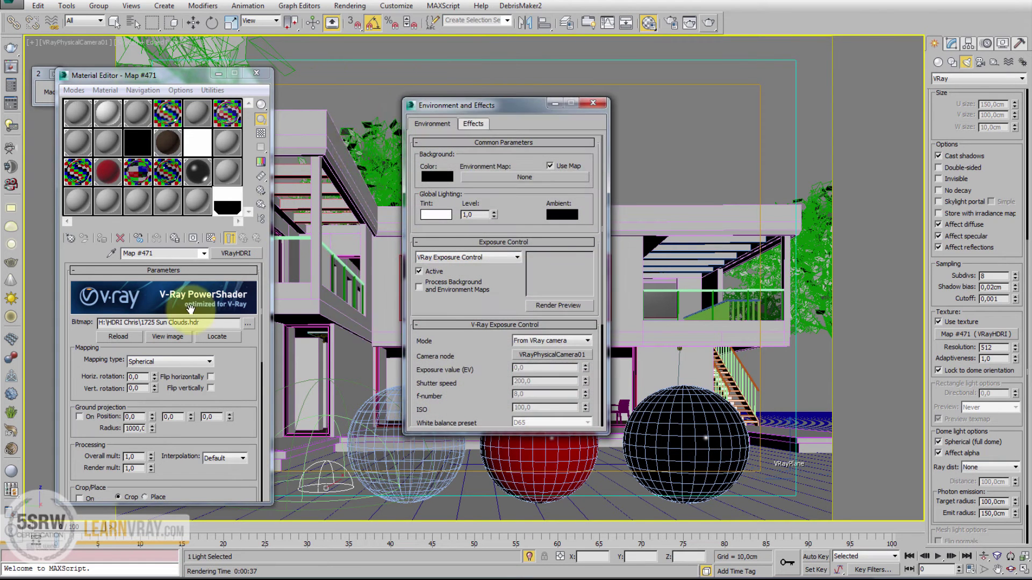
left_click_drag(241, 221, 519, 179)
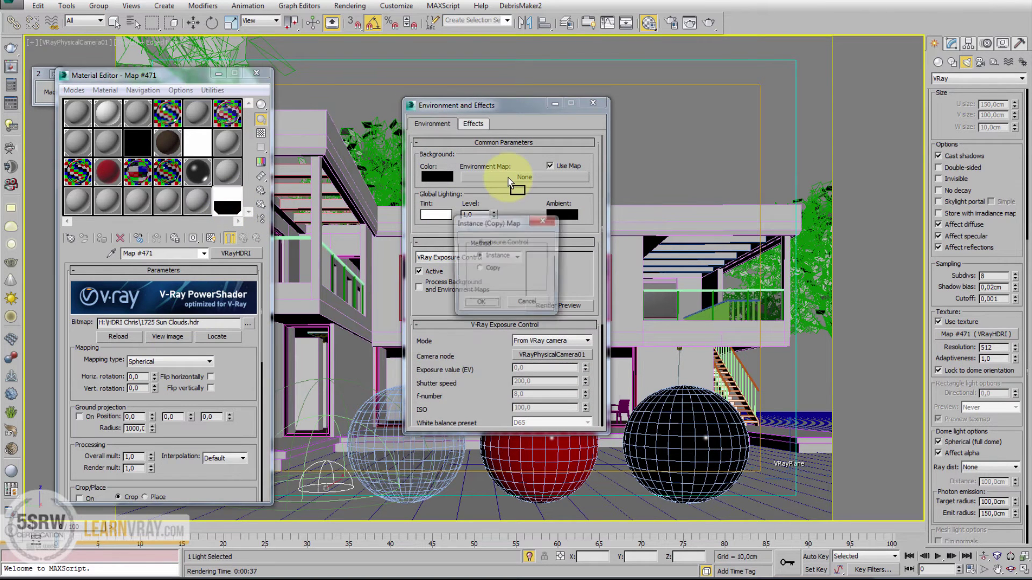
left_click(478, 304)
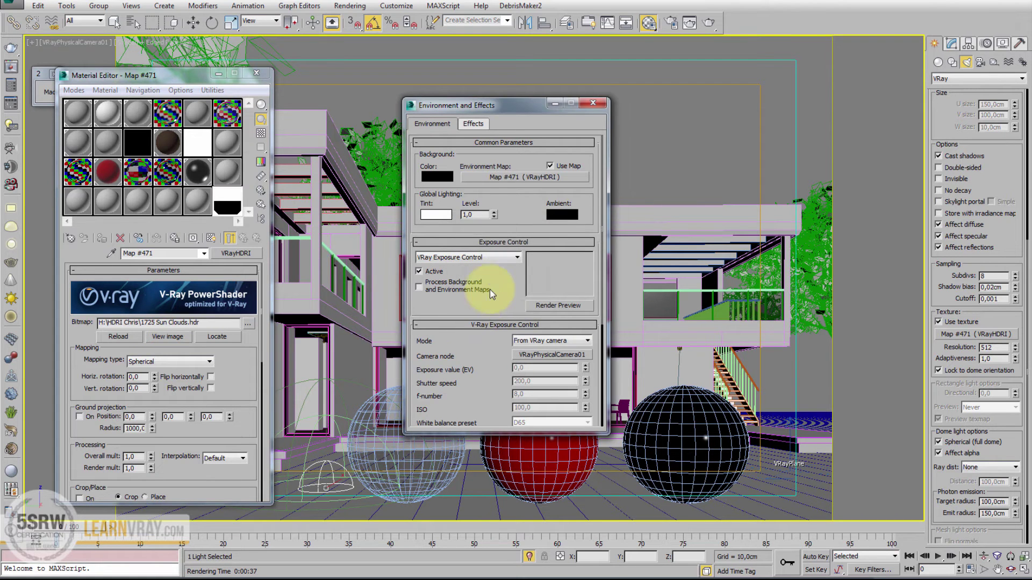
left_click(593, 103)
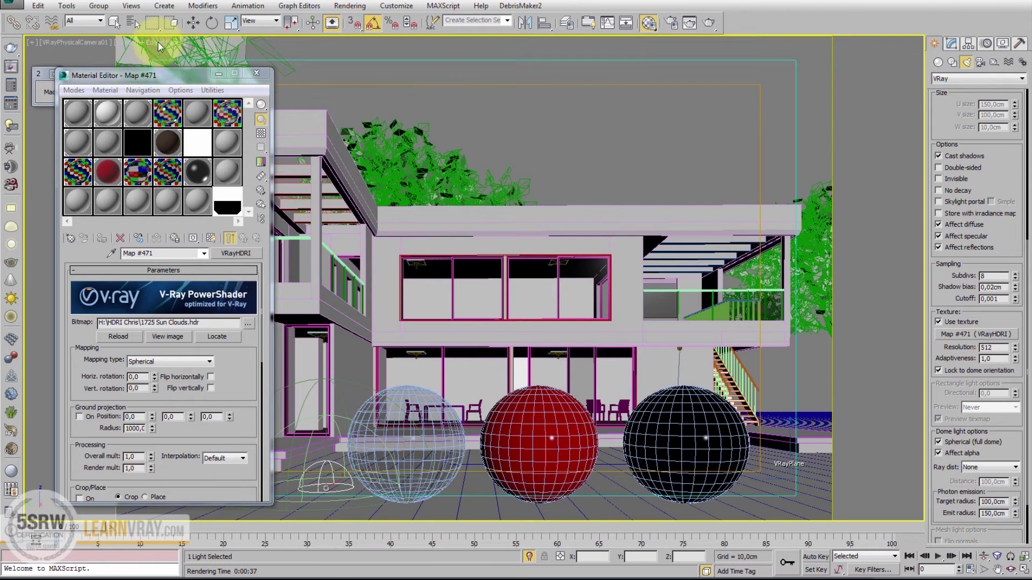
Step: Display the environment map as the camera viewport's background
left_click(157, 43)
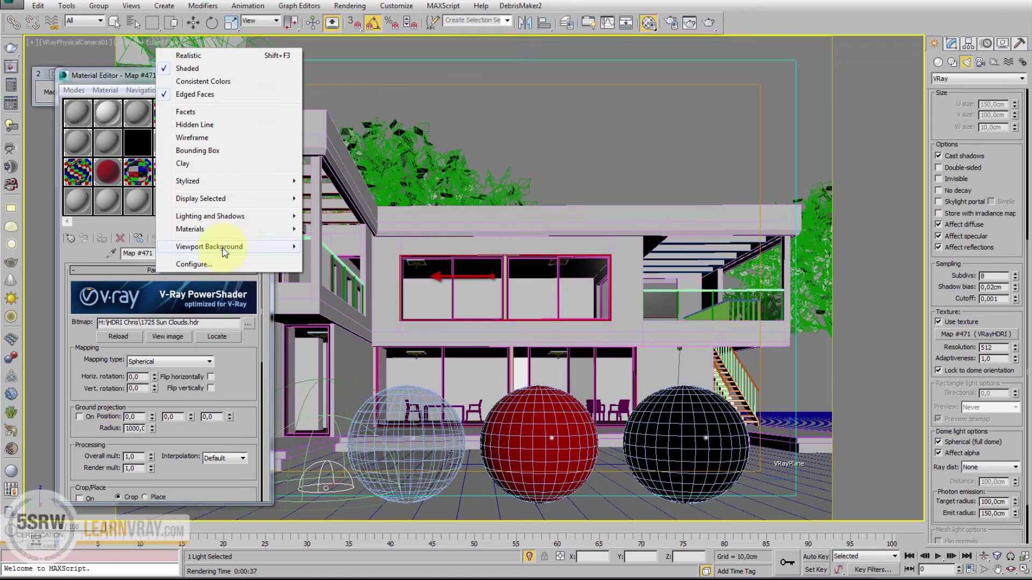
mouse_move(269, 248)
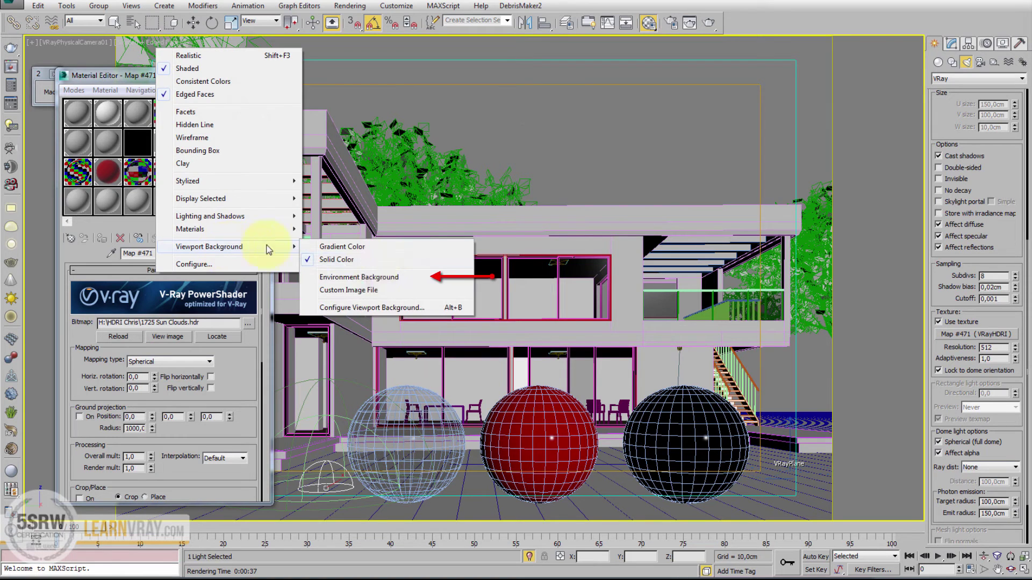
left_click(378, 280)
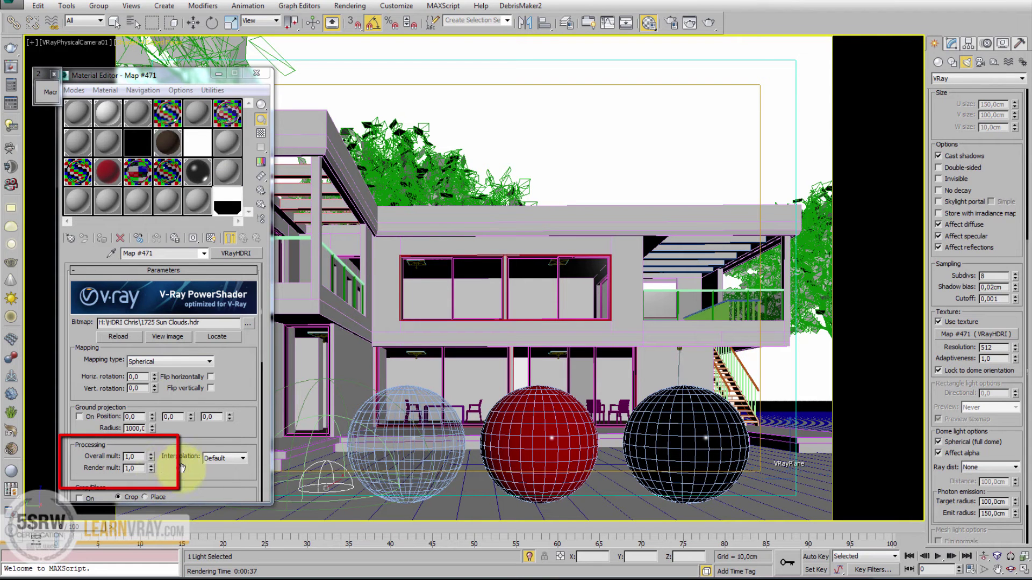
Step: Set the HDRI map's overall multiplier to 0,01 and its render multiplier to 100,0
left_click(138, 457)
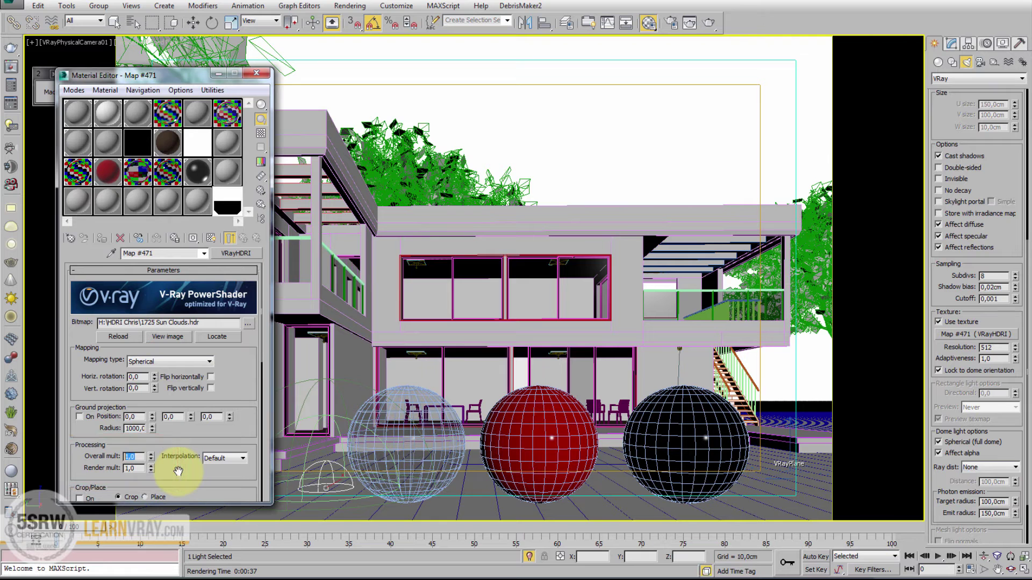
type("0,1")
left_click(131, 468)
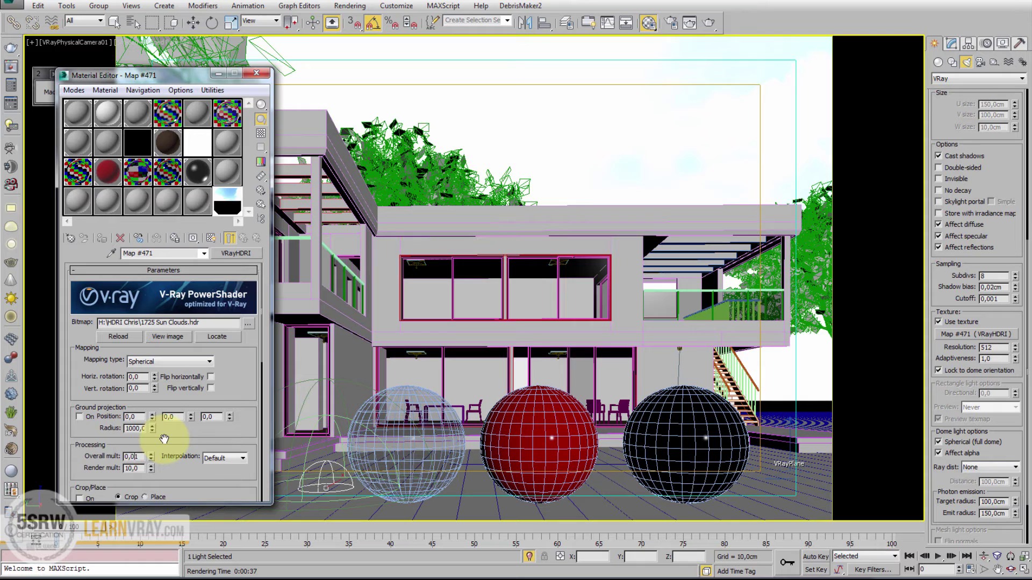
key("Return")
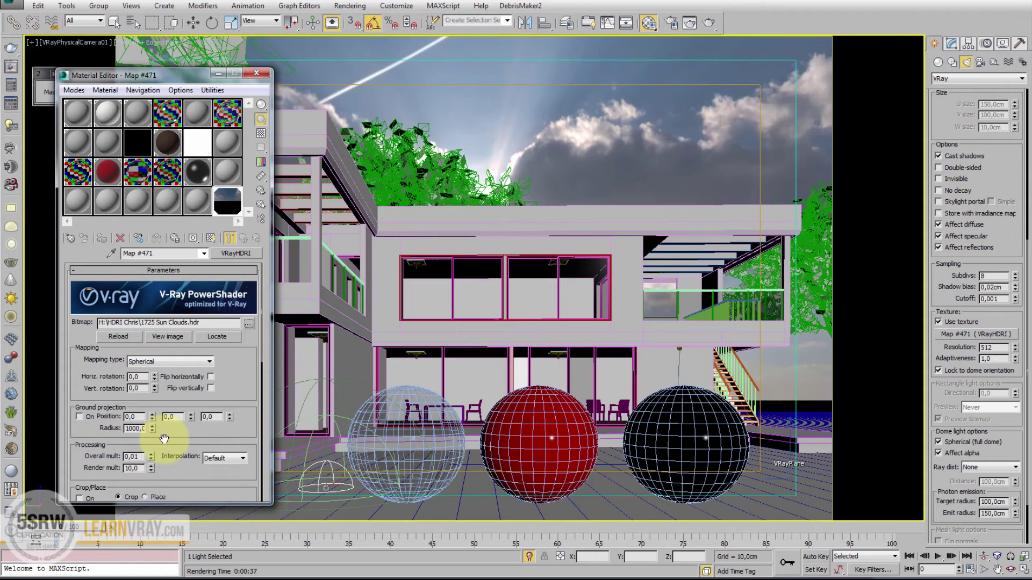
double_click(130, 469)
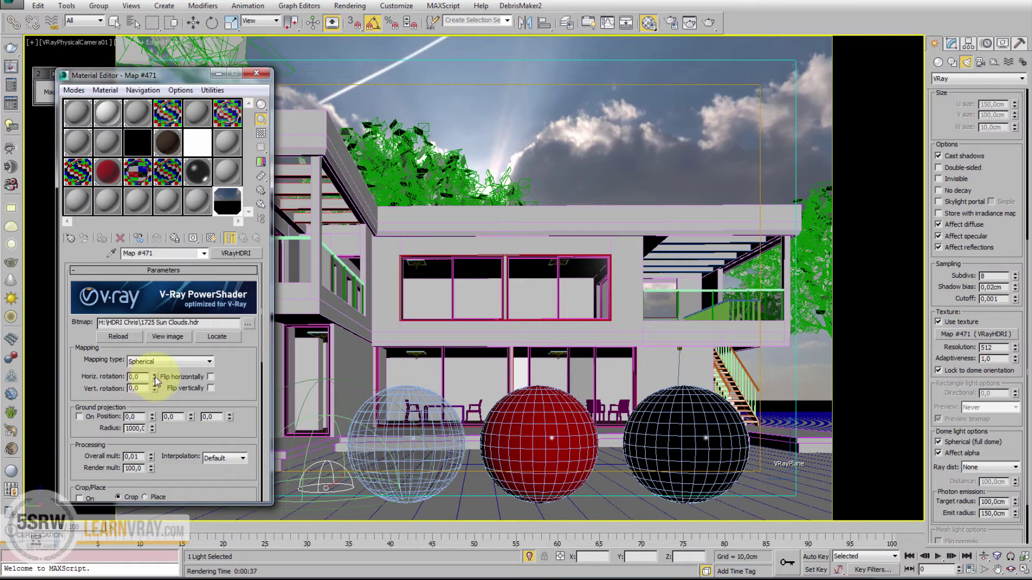
Step: Rotate the HDRI map horizontally to 202,0 and render the camera view
left_click_drag(154, 377, 185, 212)
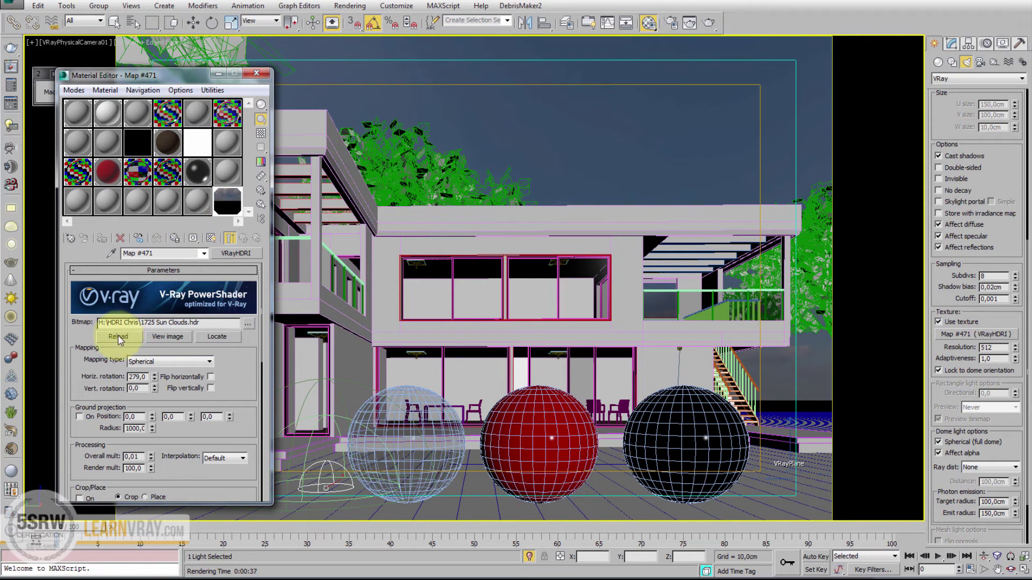
left_click(153, 381)
left_click_drag(153, 381, 156, 422)
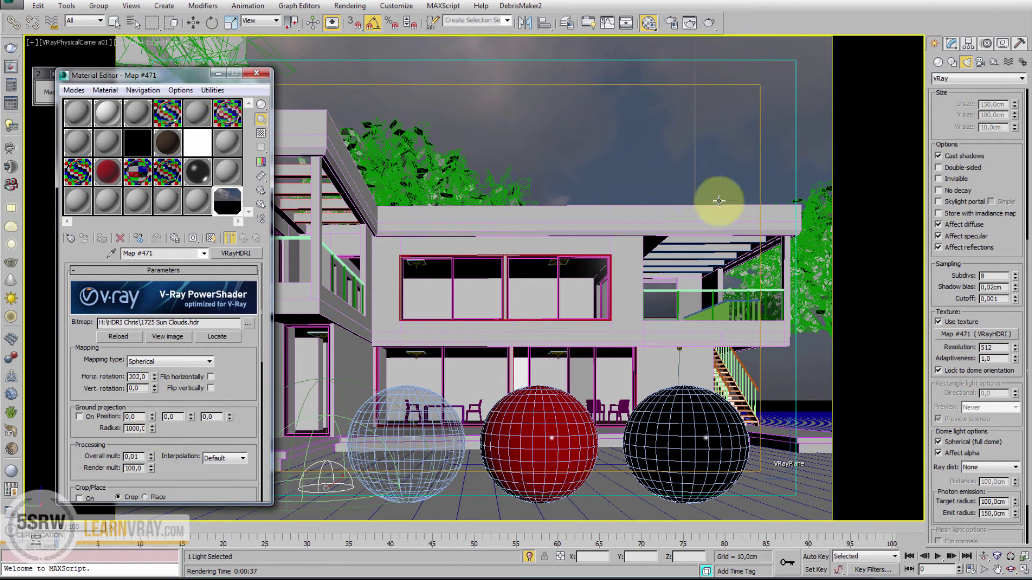
left_click(709, 23)
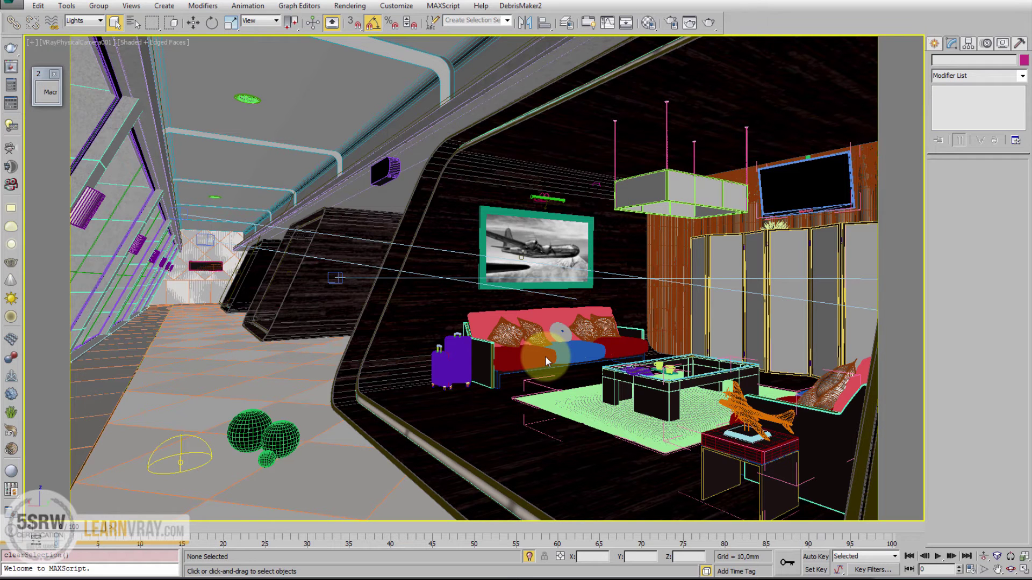
Step: Select the dome light on the interior scene's corridor floor and enable Store with irradiance map for it
left_click(185, 464)
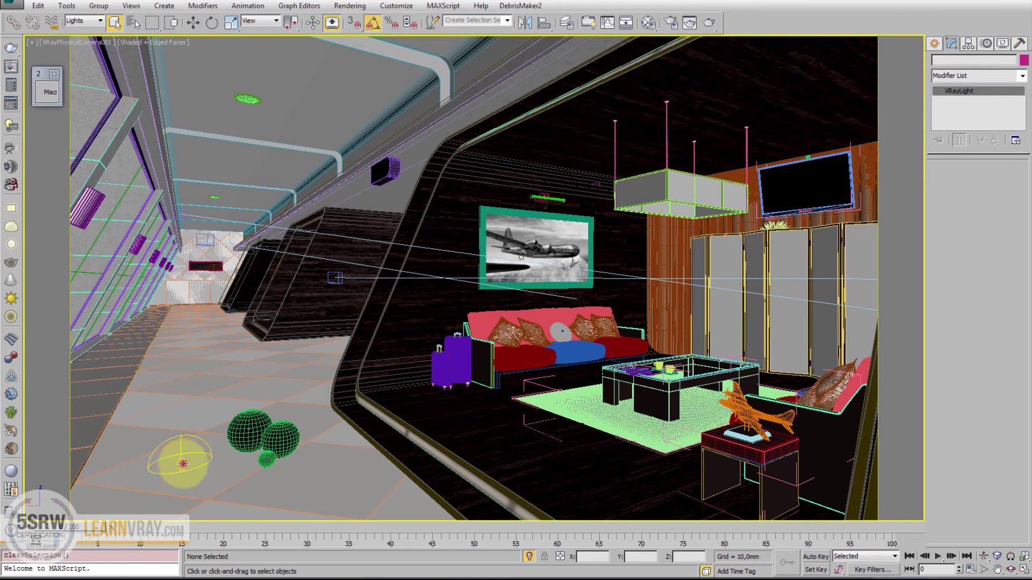
left_click_drag(1007, 421, 1006, 335)
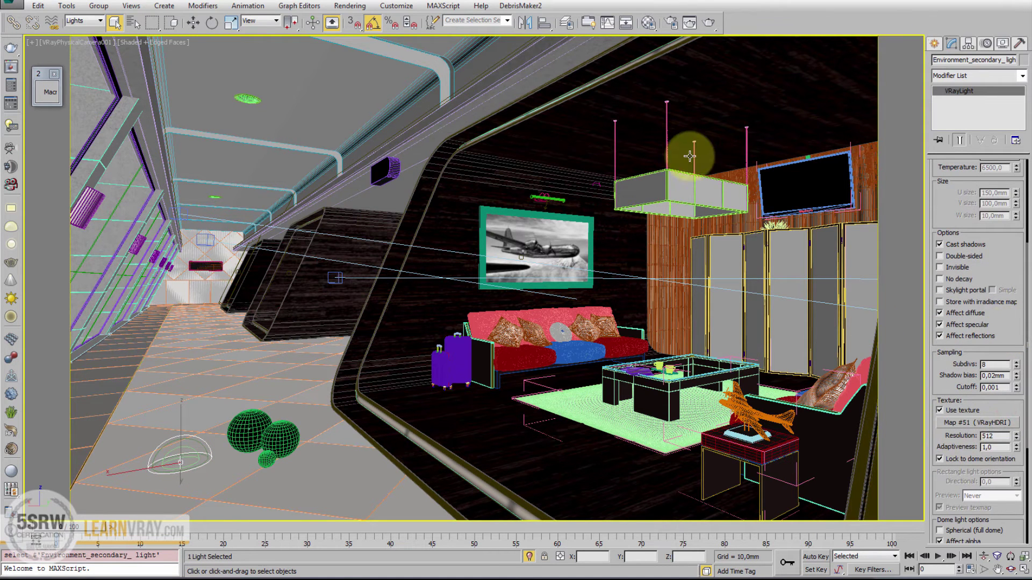
left_click(648, 24)
left_click_drag(164, 78, 591, 87)
left_click(511, 120)
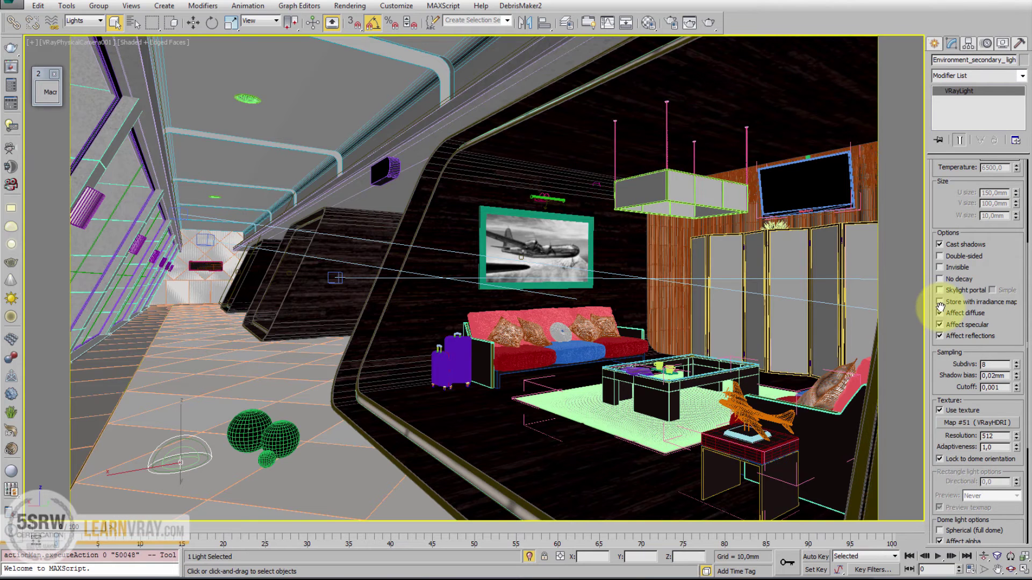
left_click(939, 301)
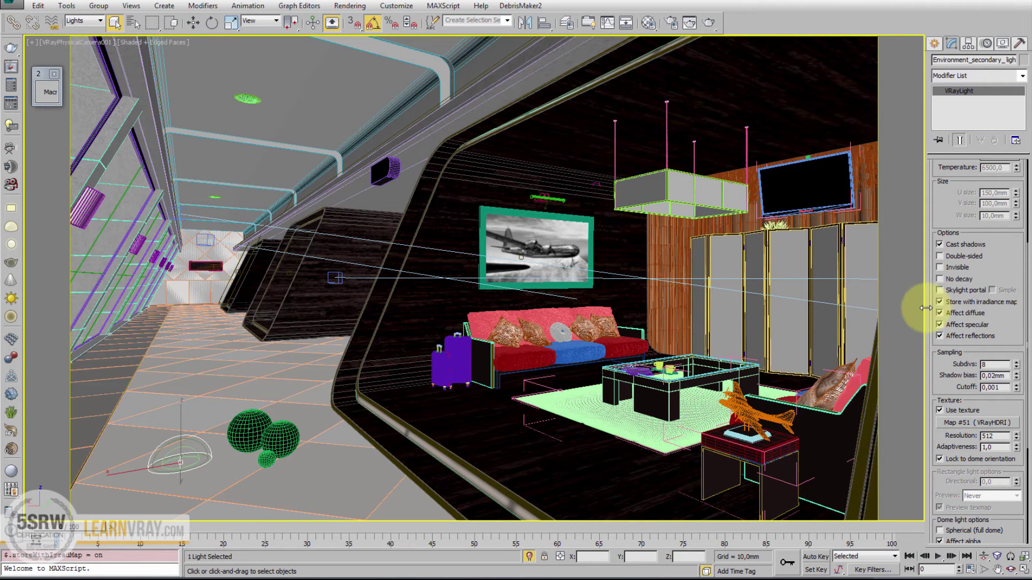
Step: Check the GI, reflection and refraction environment overrides in the V-Ray render settings
left_click(671, 23)
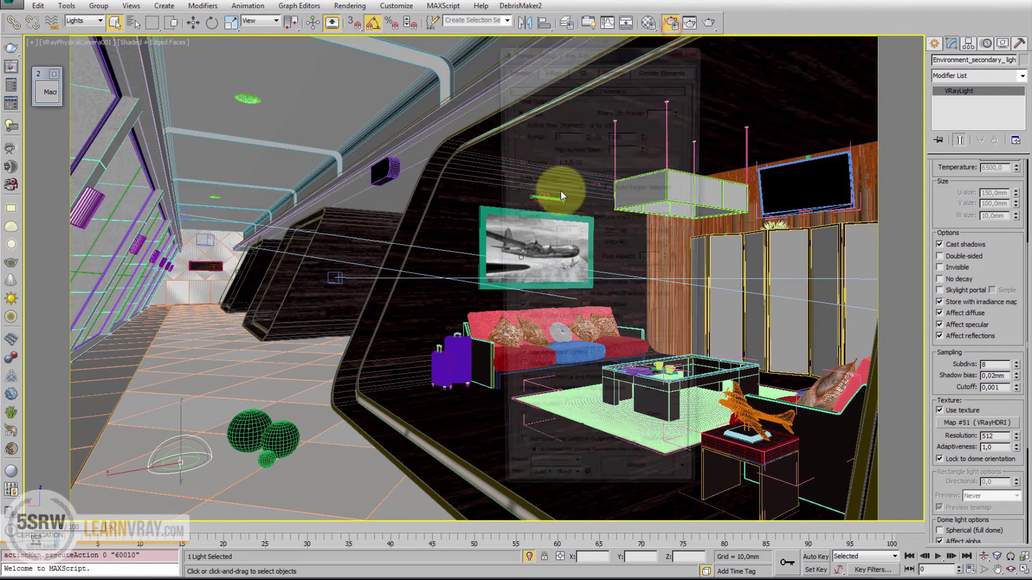
left_click(554, 67)
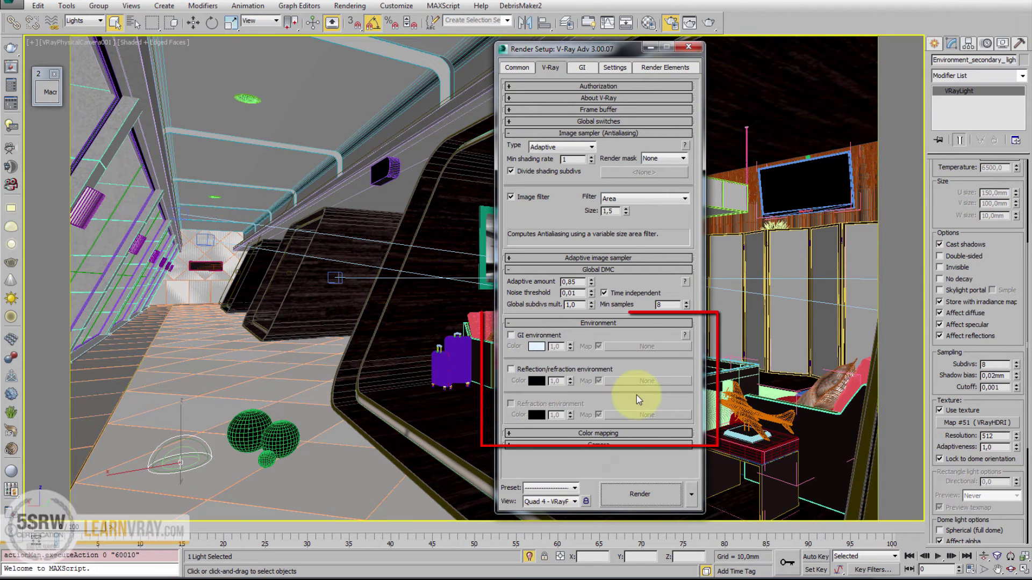
left_click(693, 50)
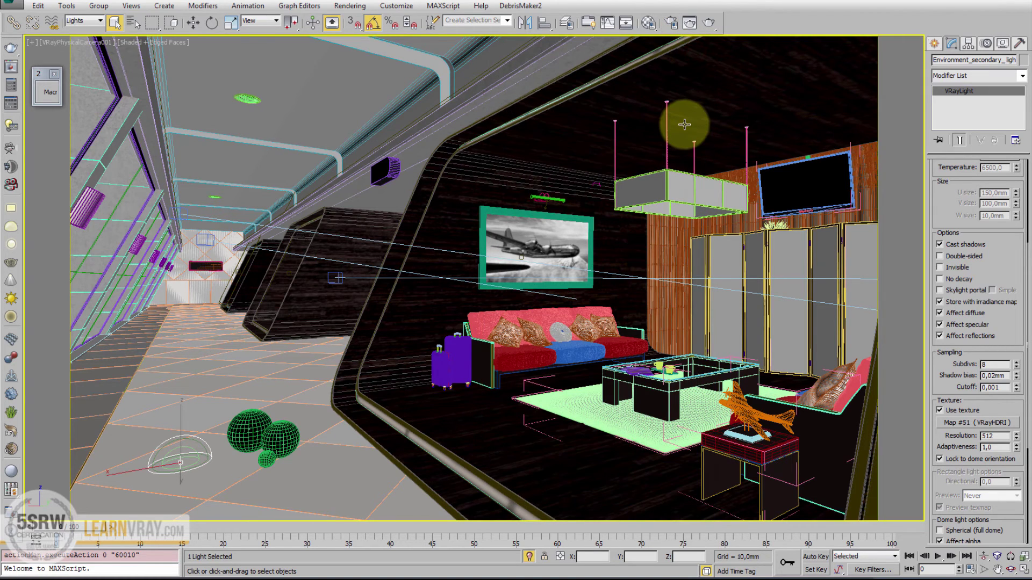
Step: Show the building's window side from outside in a perspective view and unhide all objects
key("p")
scroll(682, 124, "up", 5)
middle_click_drag(681, 122, 380, 345, "alt")
scroll(476, 113, "up", 5)
scroll(505, 192, "down", 5)
scroll(505, 237, "up", 2)
right_click(381, 344)
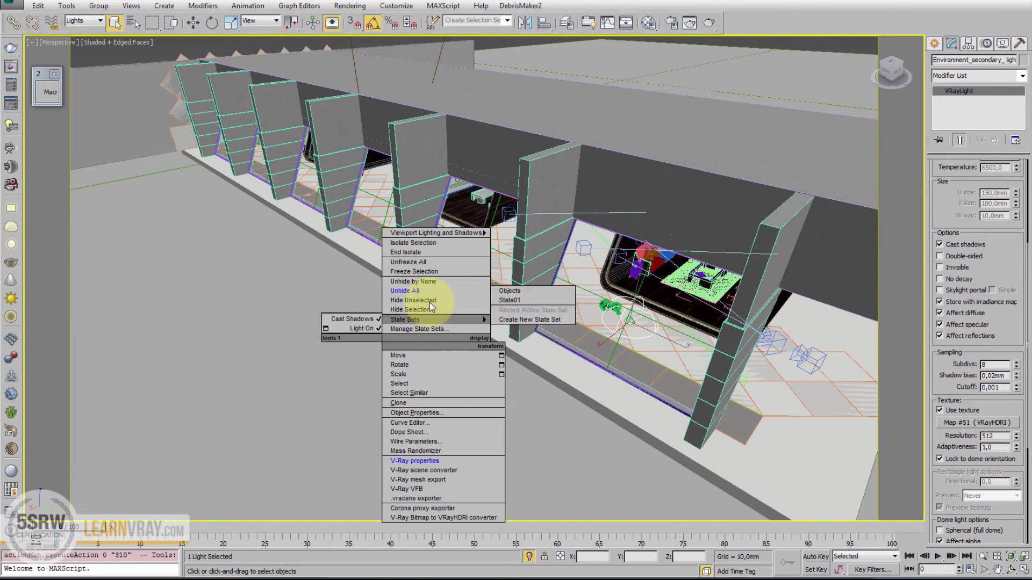
Step: Move the PORTALS light group away from the windows into the corridor and enable the Simple option for its skylight portals
left_click(193, 22)
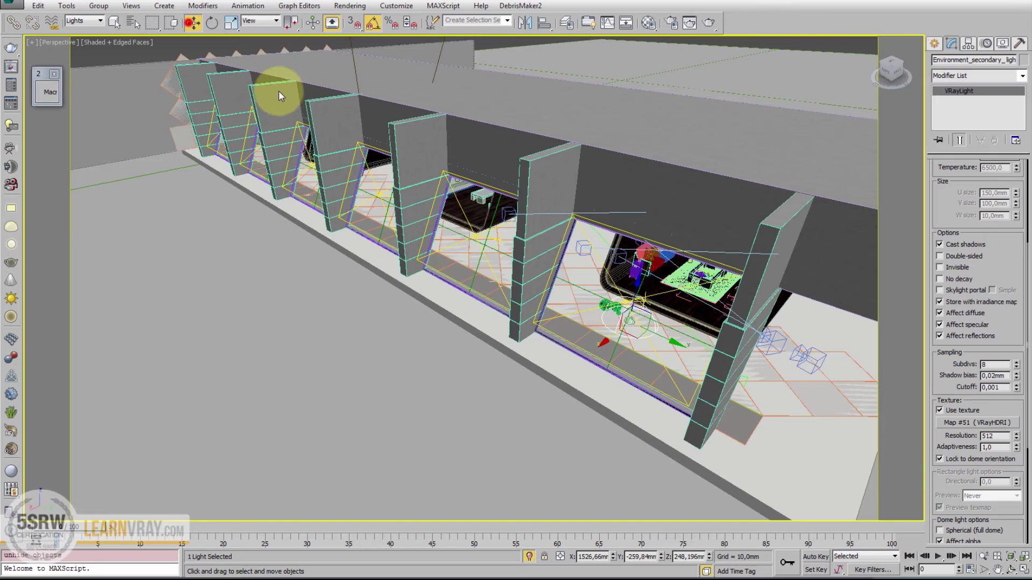
left_click(472, 233)
middle_click_drag(529, 242, 516, 199, "alt")
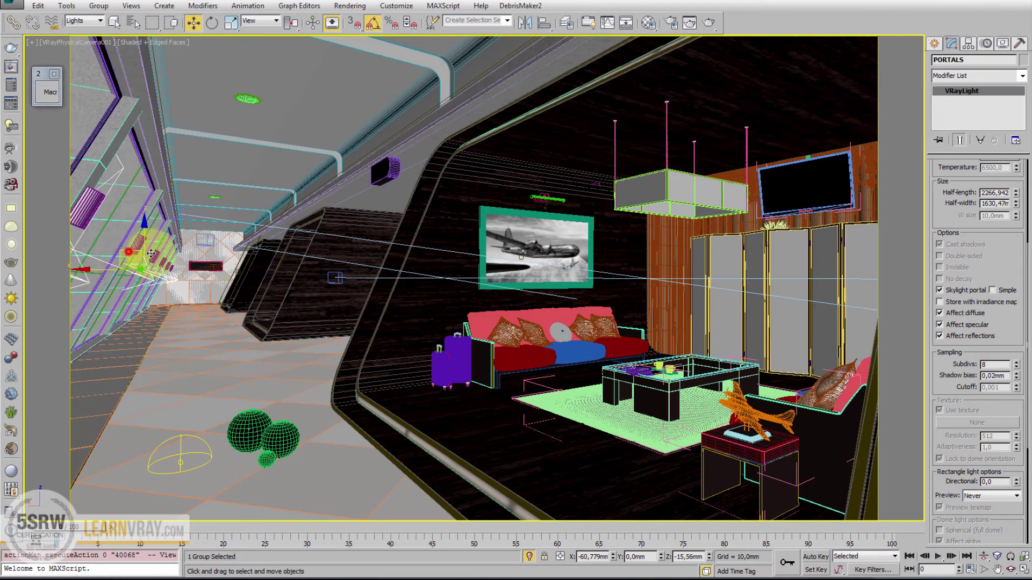
left_click_drag(151, 254, 180, 258)
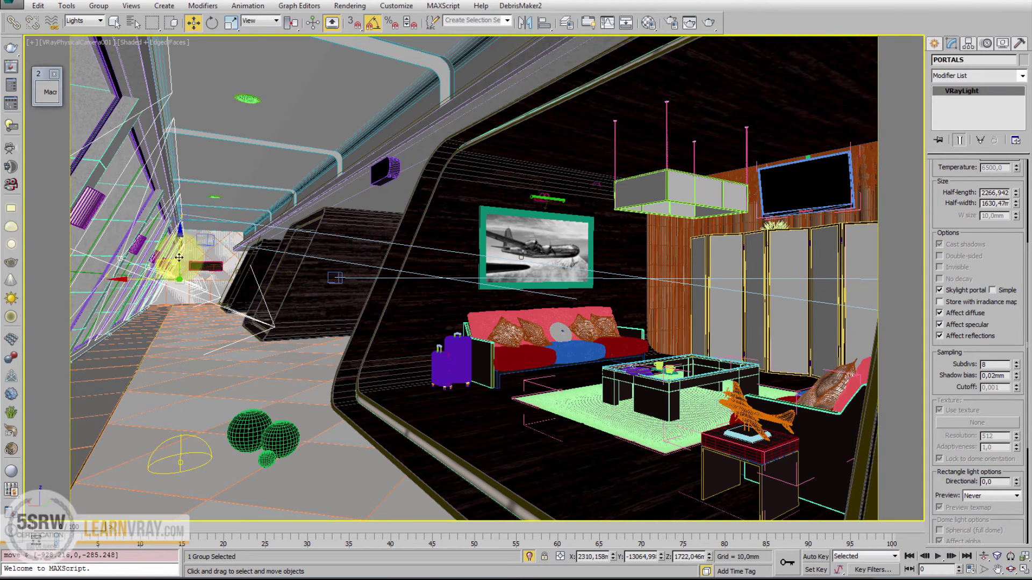
left_click(992, 290)
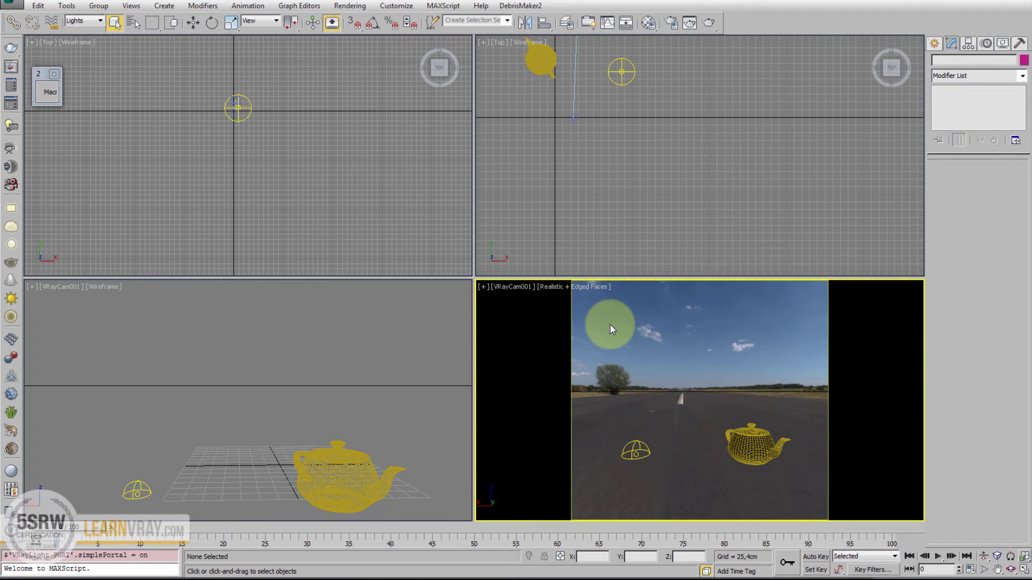
Step: Select the runway scene's dome light and test-render the camera view with the teapot
left_click(621, 72)
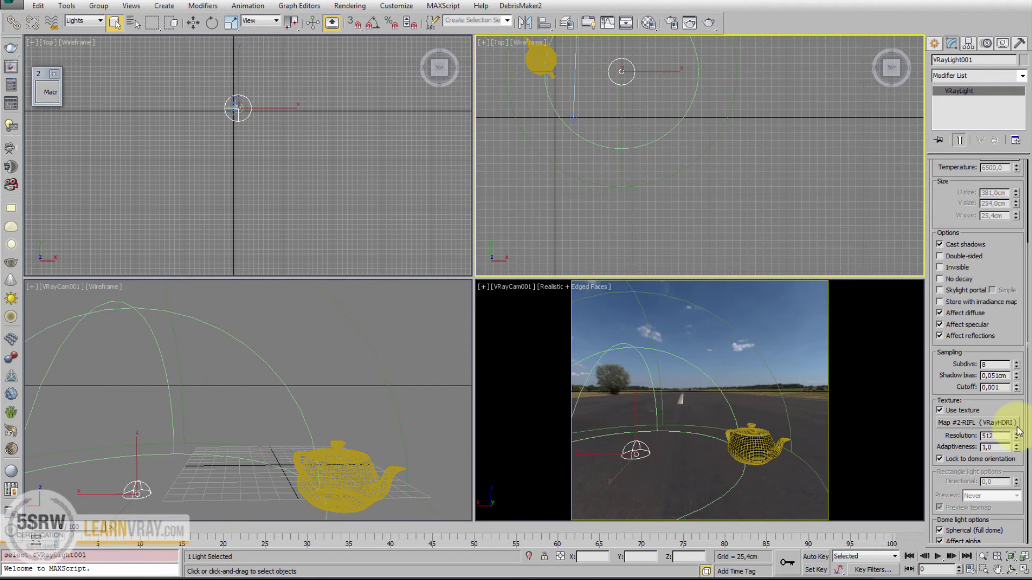
right_click(740, 441)
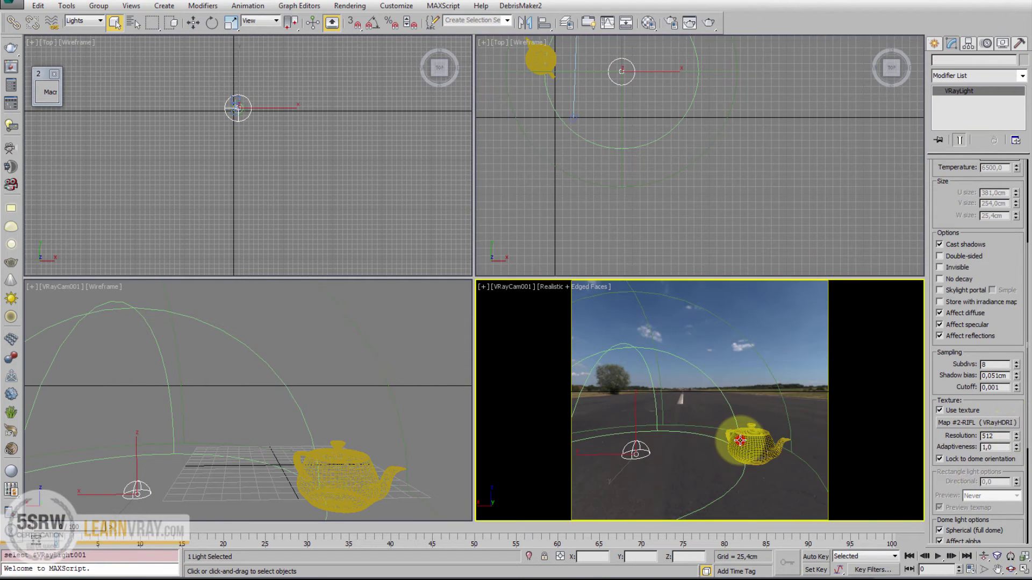
left_click(708, 23)
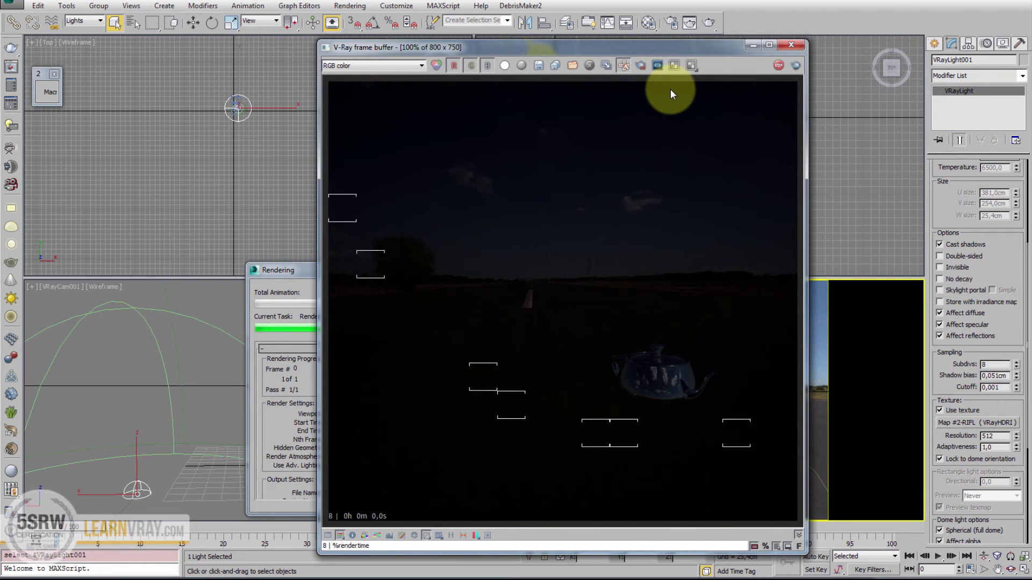
left_click(790, 46)
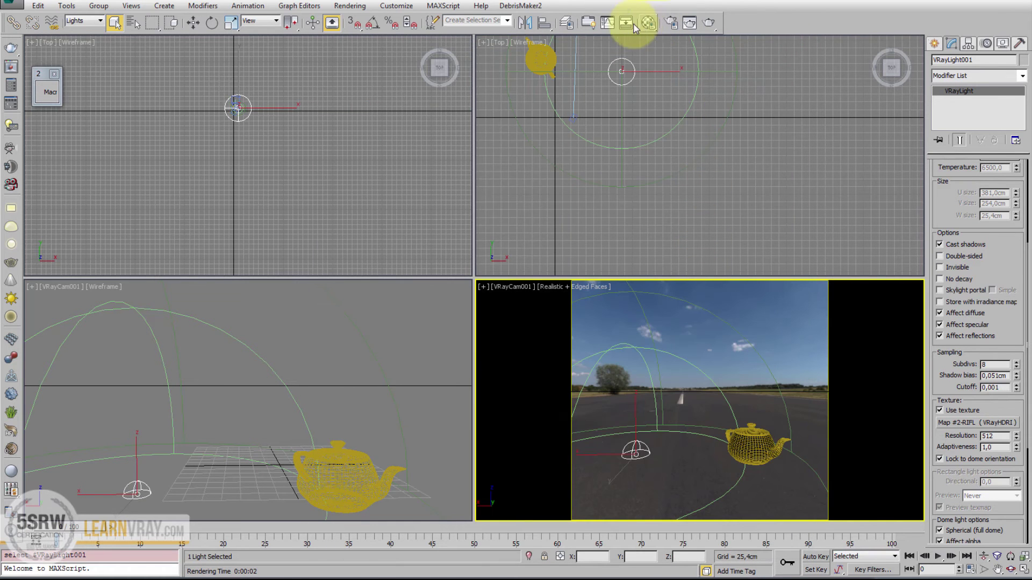
Step: Set the Render mult of the airstrip VRayHDRI map to 50 in the Material Editor
left_click(649, 23)
left_click_drag(609, 82, 243, 83)
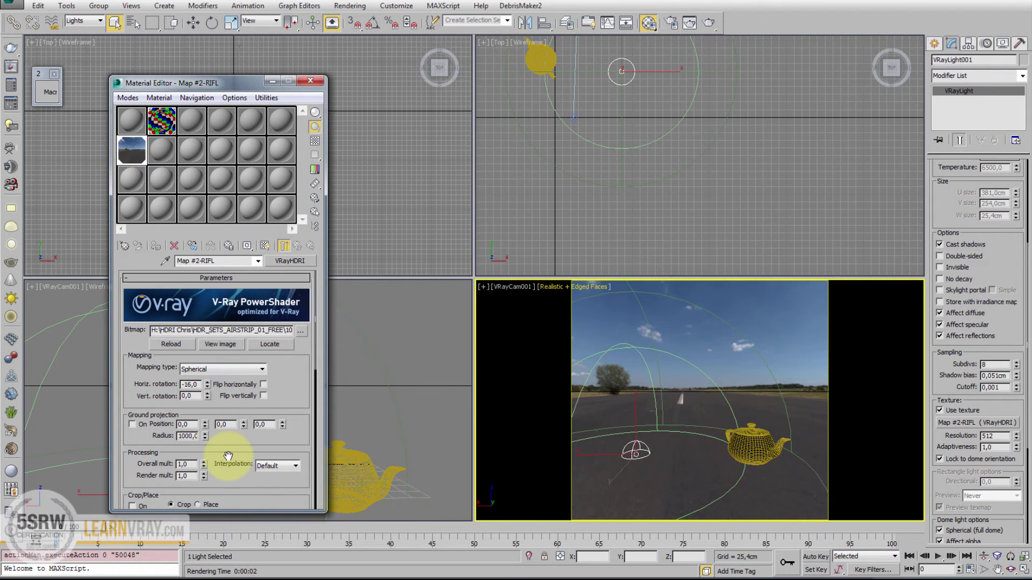
scroll(230, 457, "down", 1)
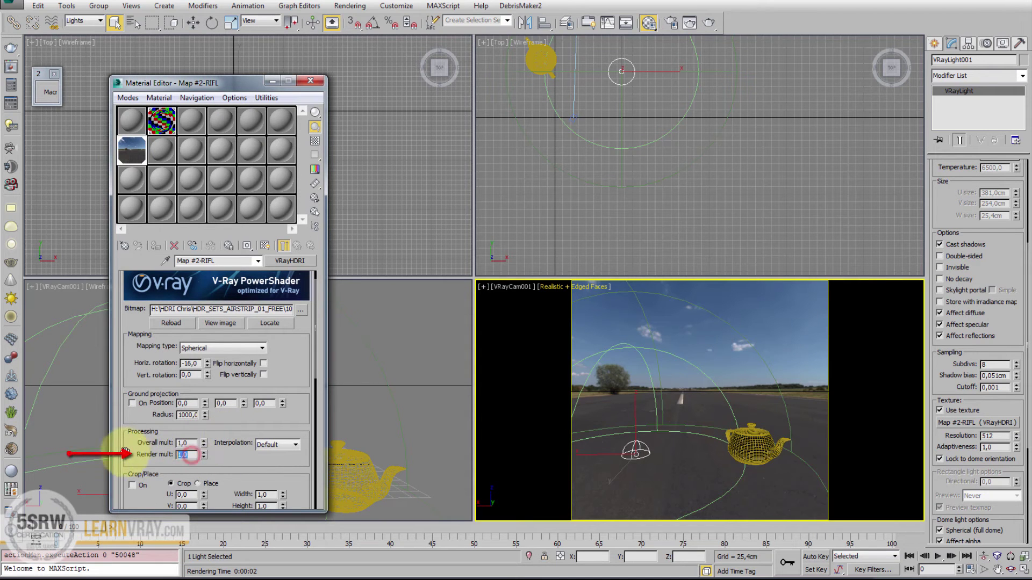
double_click(184, 456)
key("shift+Tab")
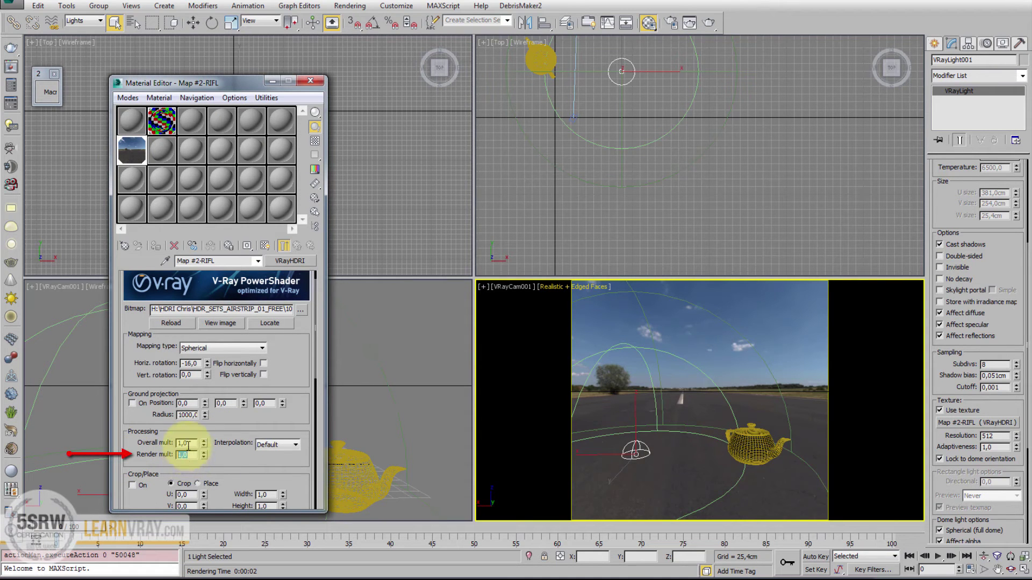
key("Tab")
type("50")
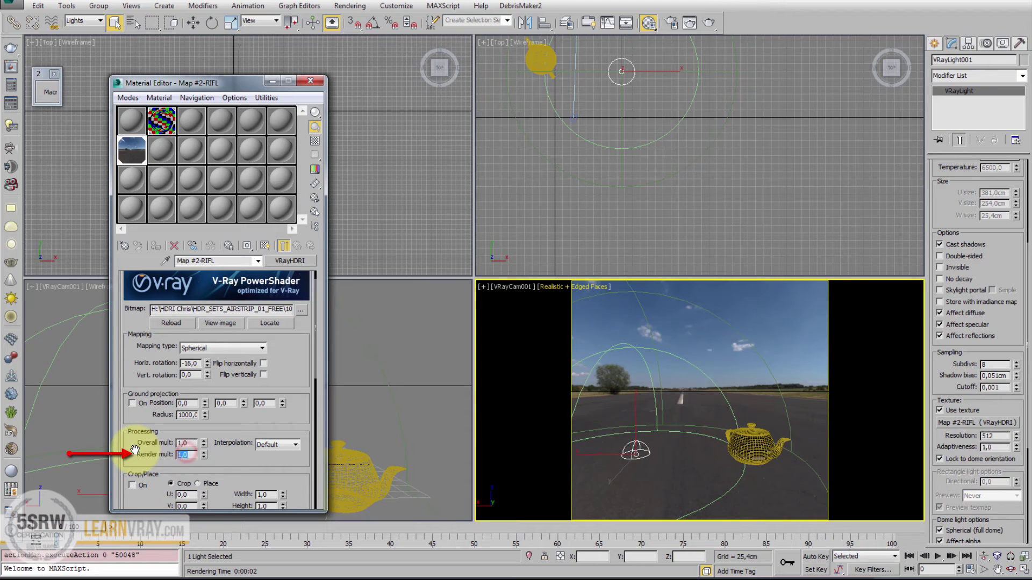
key("Return")
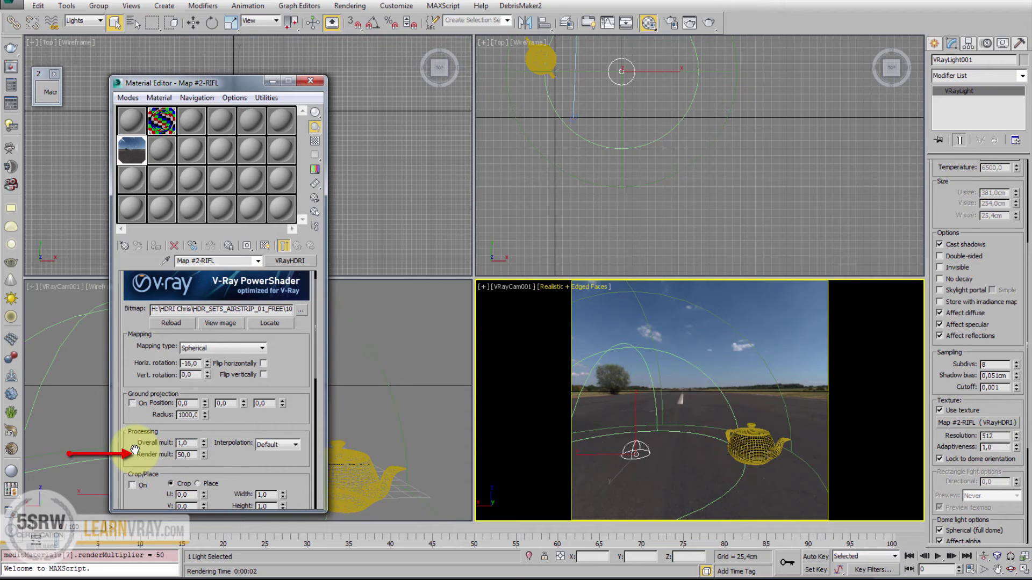
Step: Try an Overall mult of 50 on the airstrip HDRI map and restore it to 1
double_click(187, 443)
type("50")
key("Return")
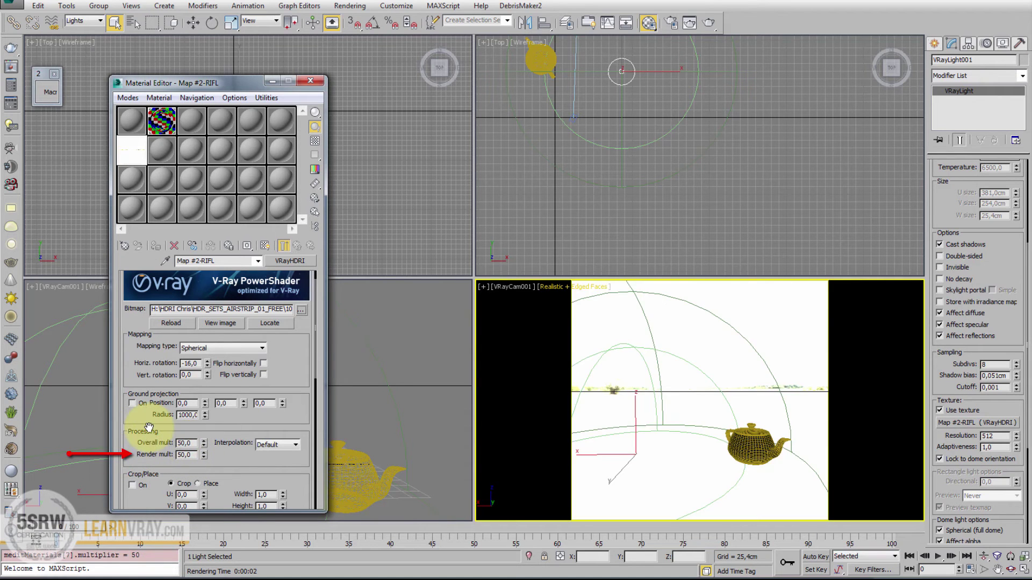
double_click(185, 443)
type("1")
key("Return")
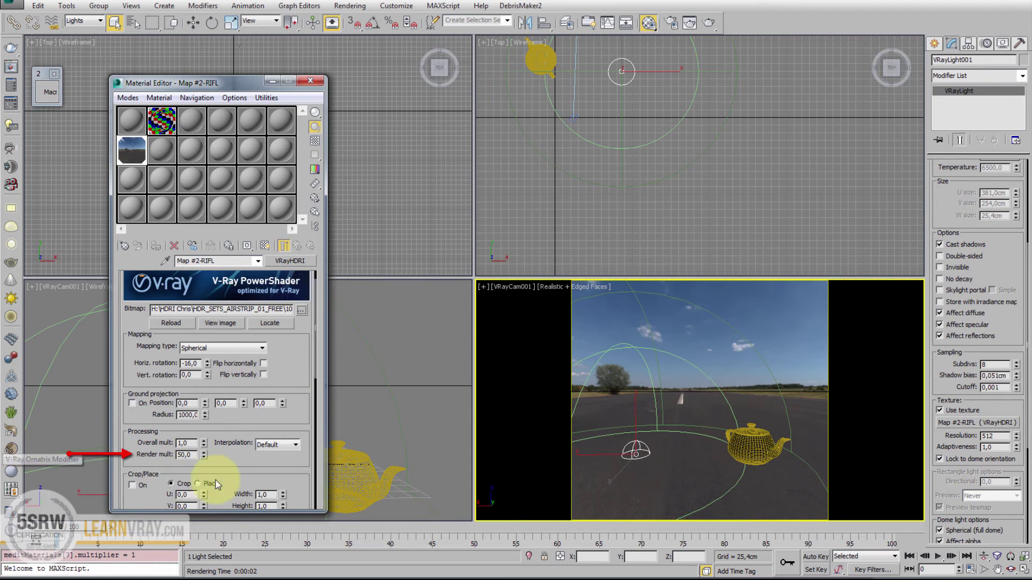
Step: Test-render the runway camera view with the raised render multiplier
left_click(711, 22)
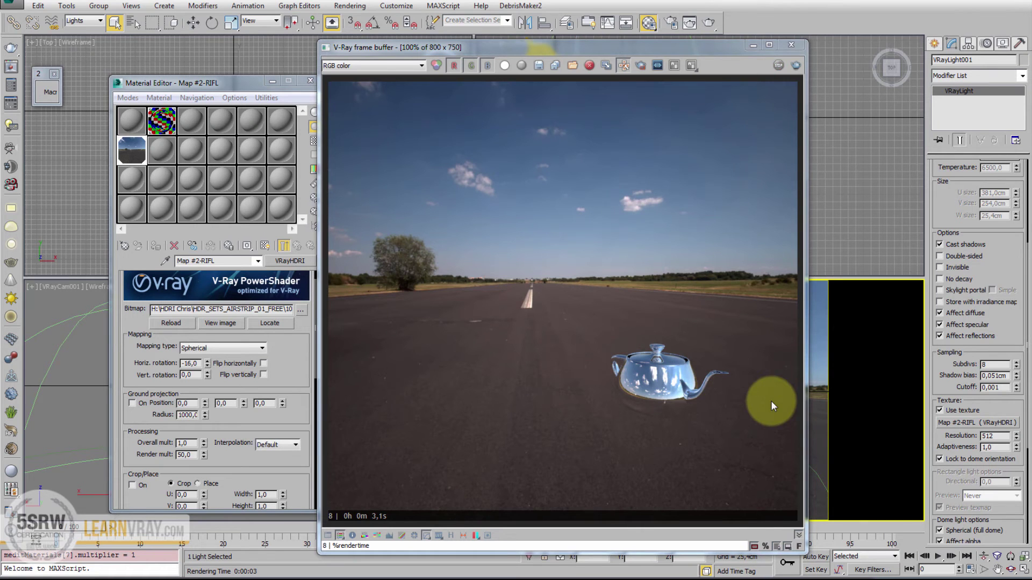
left_click(801, 47)
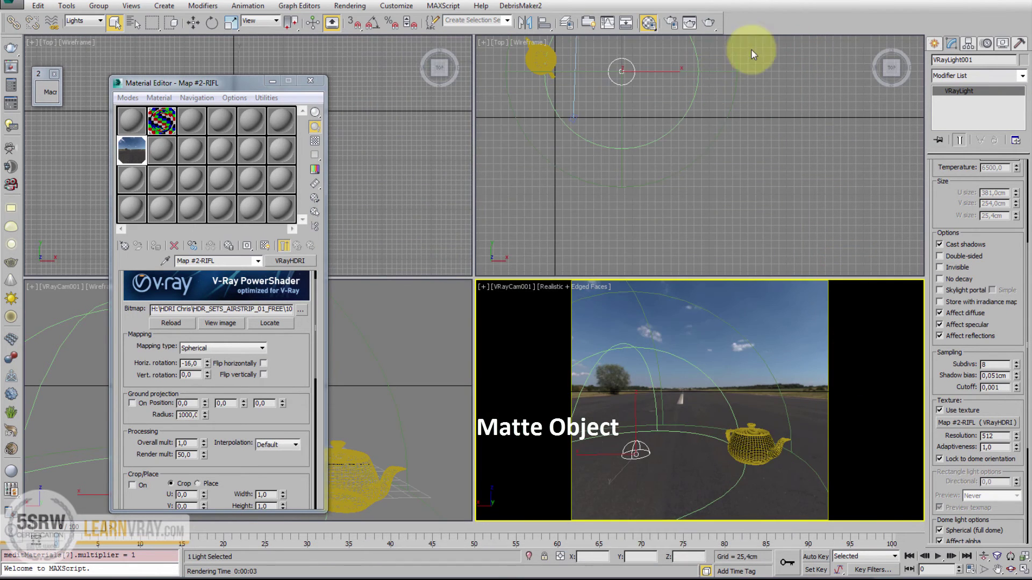
Step: Create a ground plane about 949 cm long and 919 cm wide beneath the teapot on the runway
left_click(934, 43)
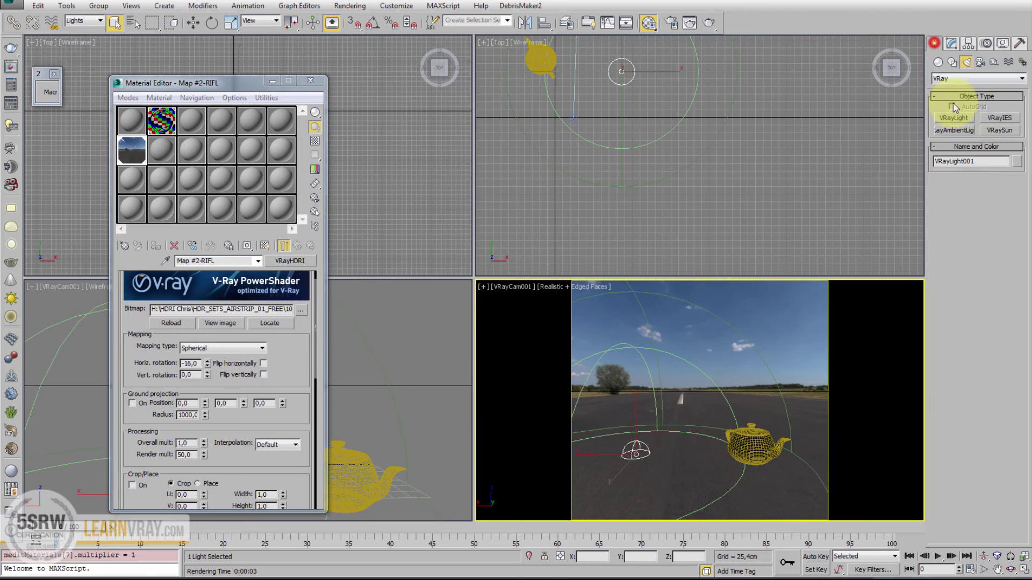
left_click(938, 62)
left_click(1000, 167)
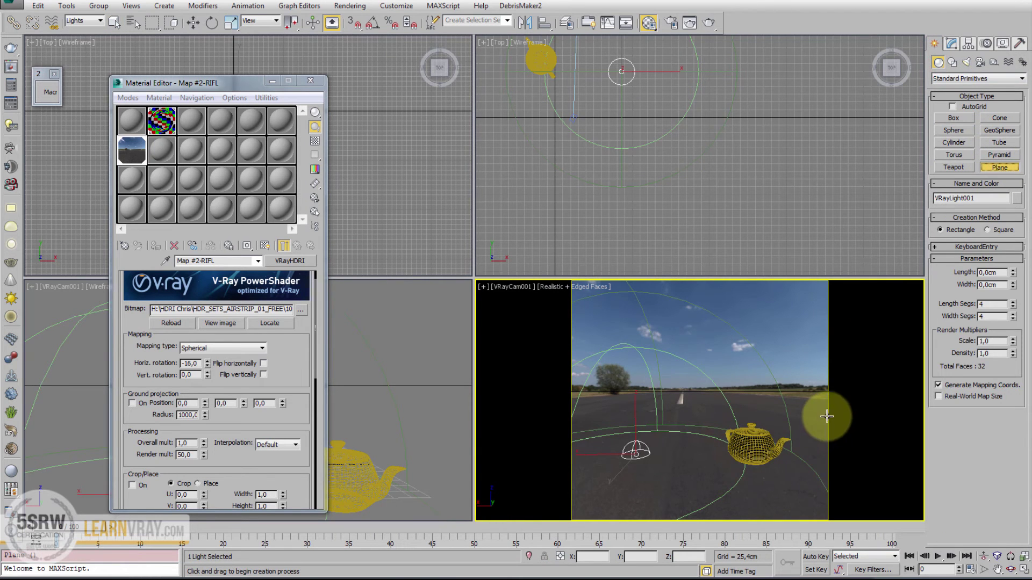
left_click_drag(827, 416, 673, 505)
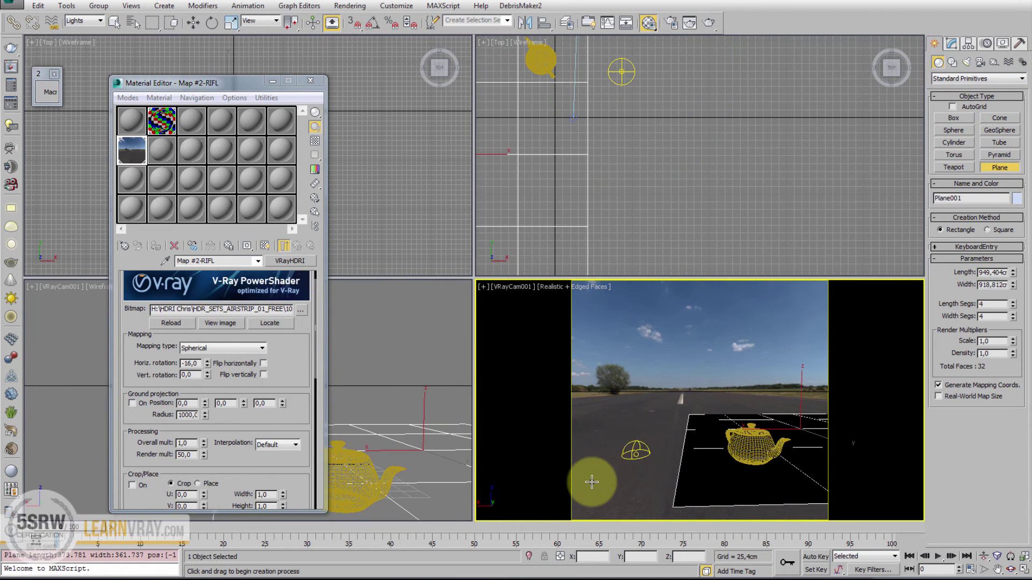
left_click(194, 22)
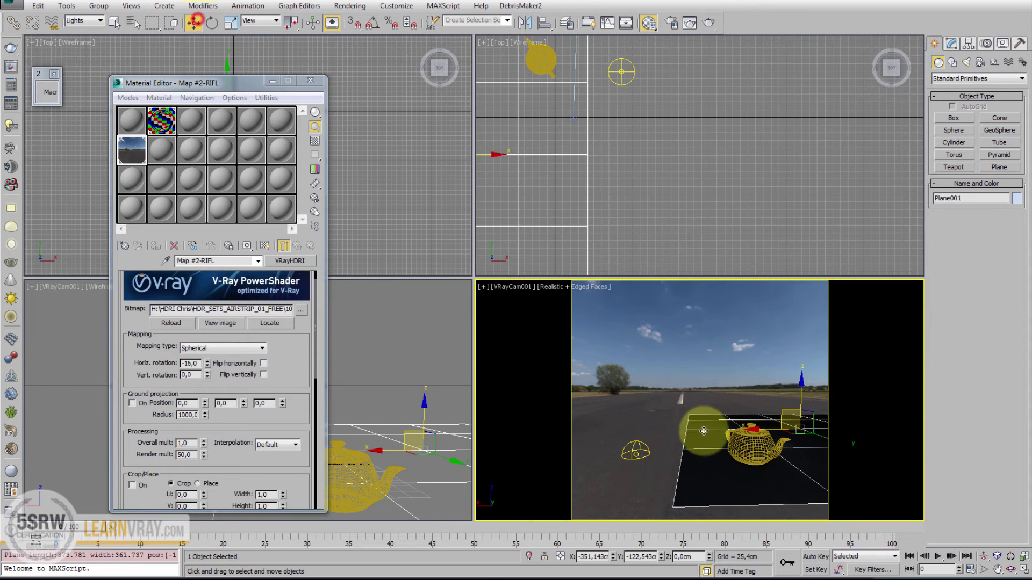
Step: Enable Matte object, Matte for refl/refr and Shadows in the plane's V-Ray properties and render the camera view
right_click(703, 431)
left_click(746, 527)
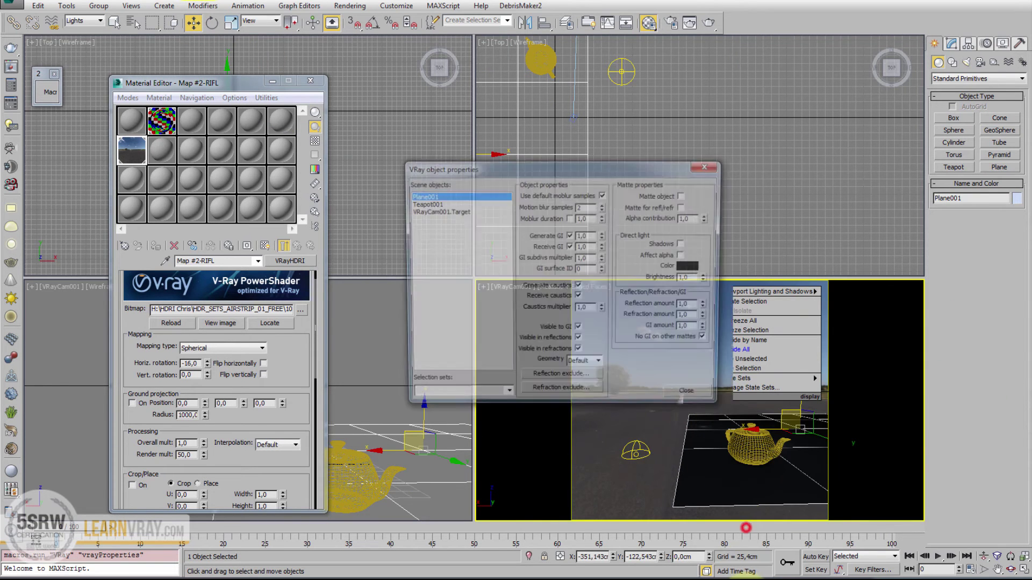
left_click(684, 195)
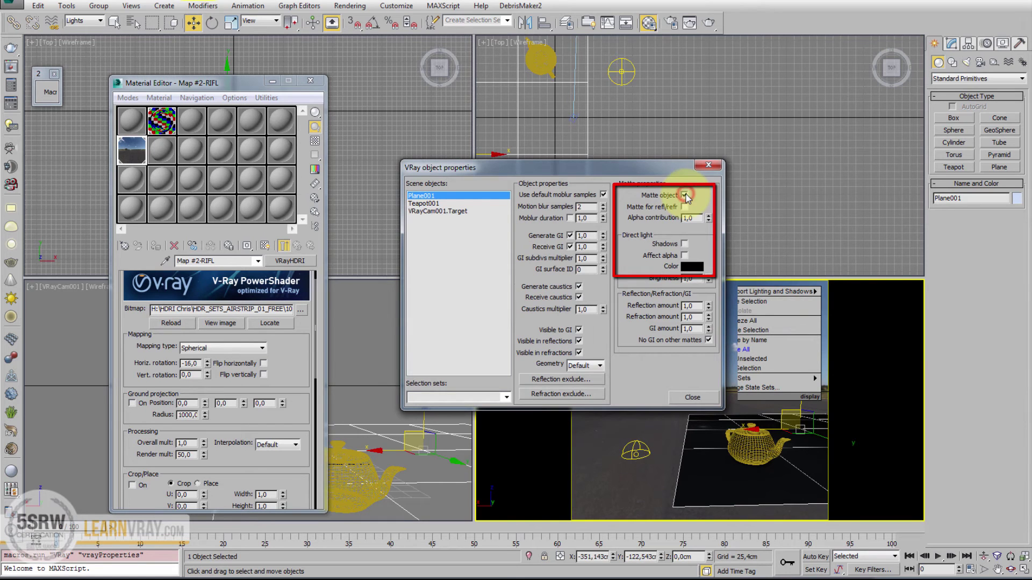
left_click(685, 207)
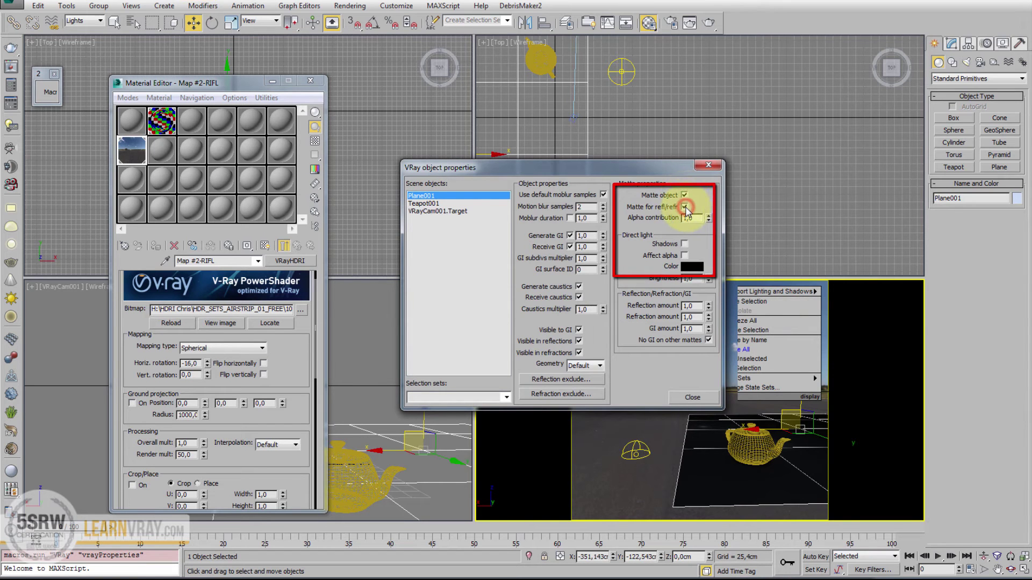
left_click(685, 244)
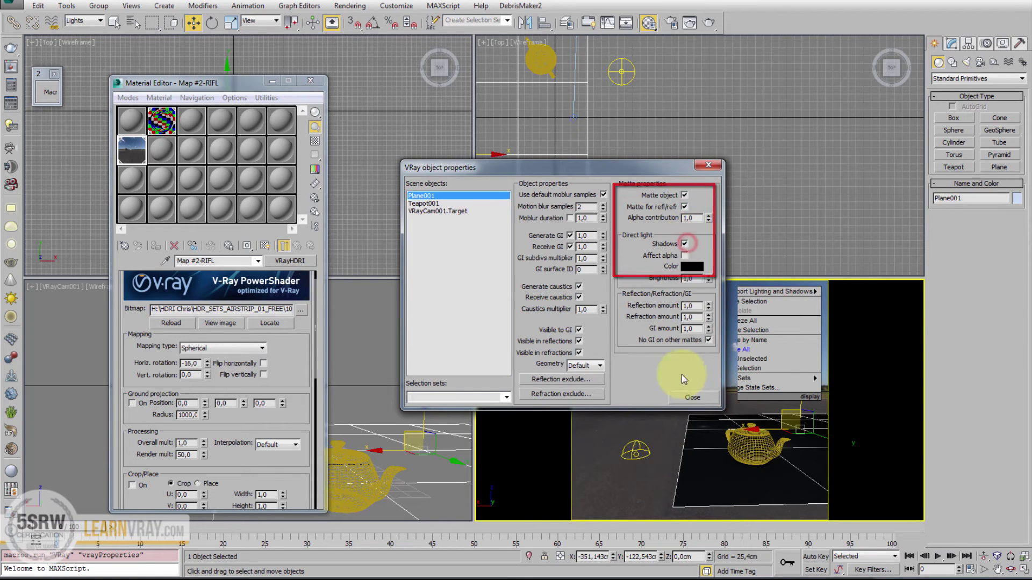
left_click(688, 397)
left_click(710, 24)
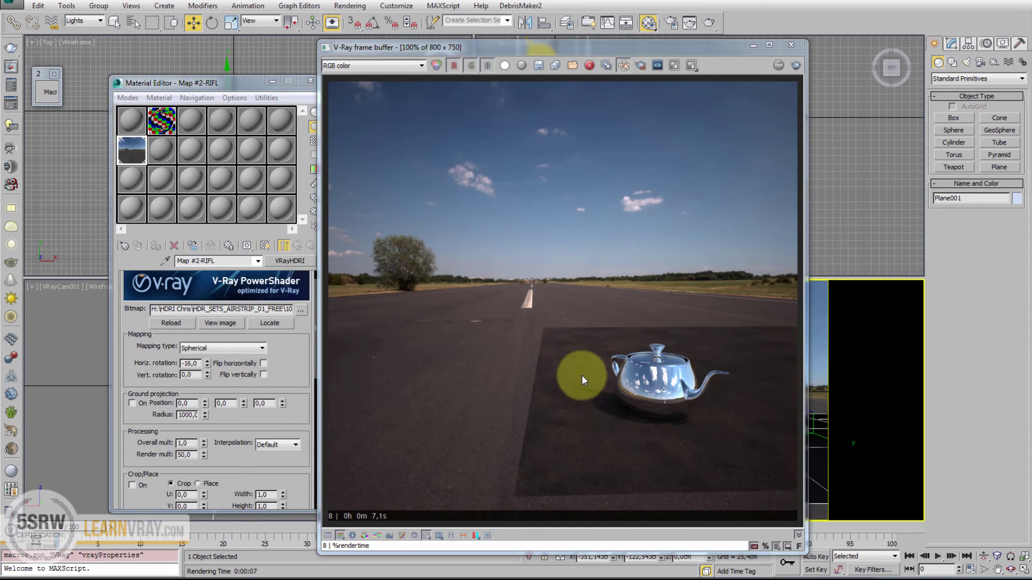
left_click(790, 45)
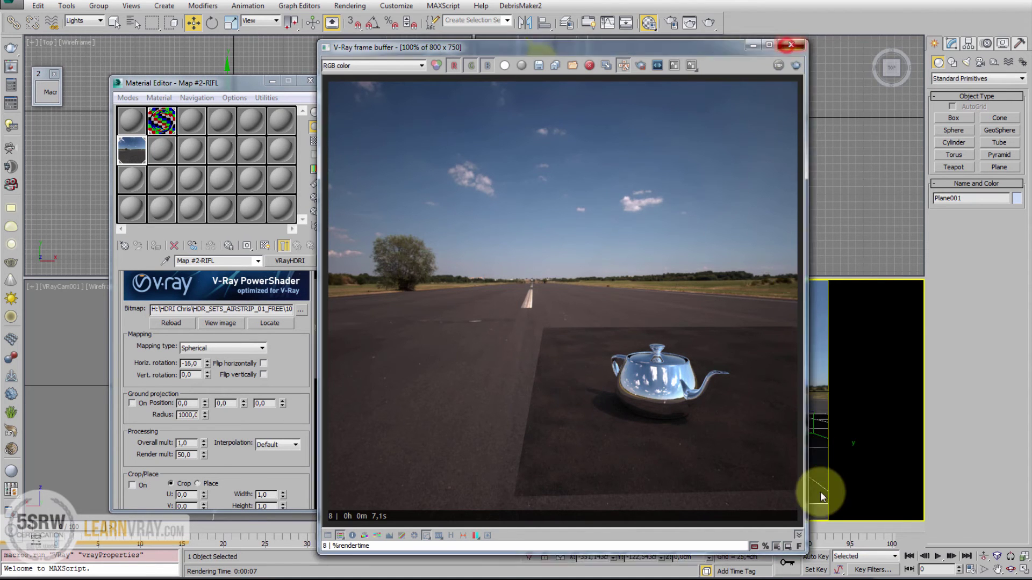
Step: Try disabling Receive GI in the plane's V-Ray properties and render the camera view
right_click(780, 408)
left_click(812, 529)
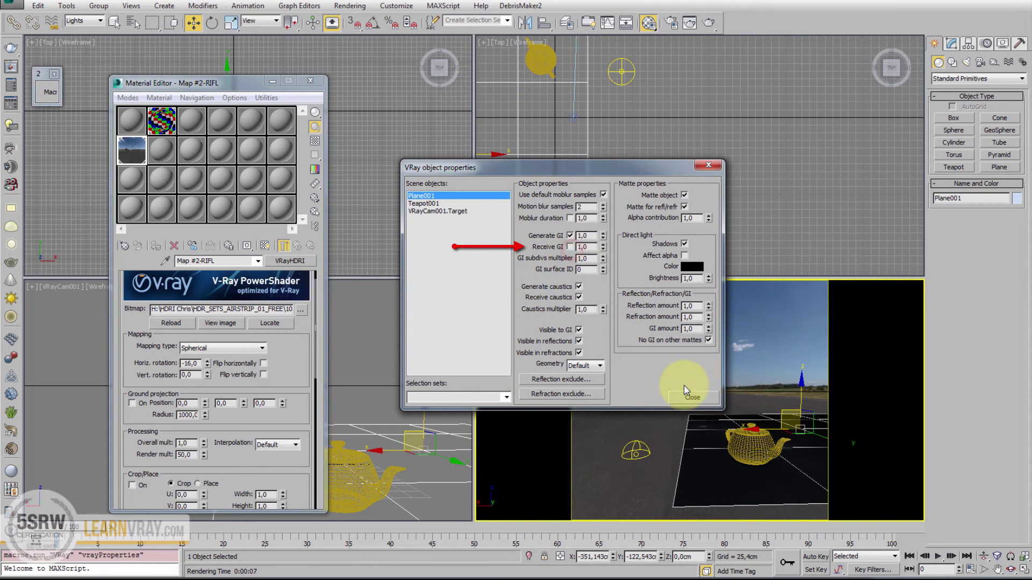
left_click(691, 397)
left_click(710, 22)
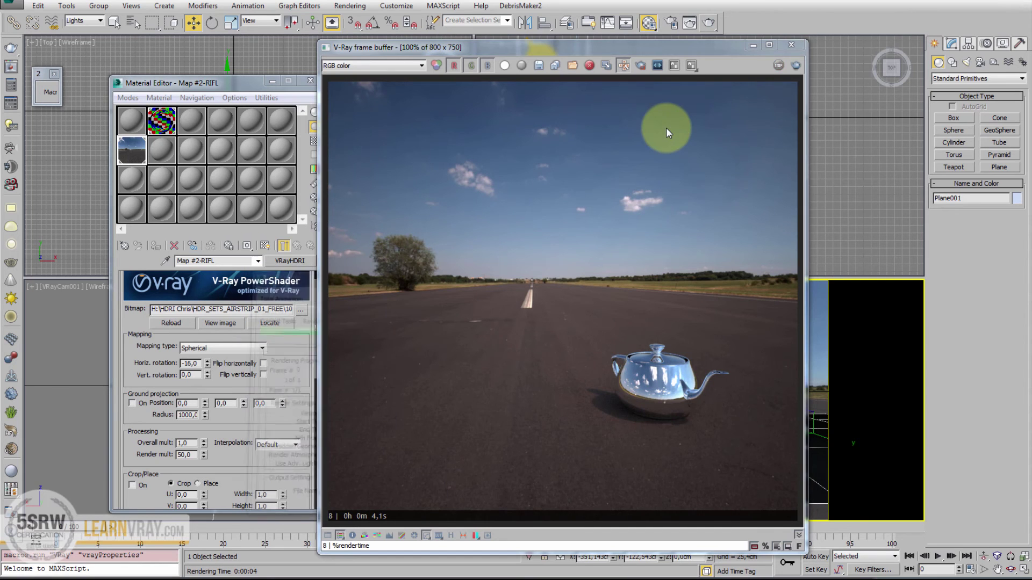
left_click(791, 44)
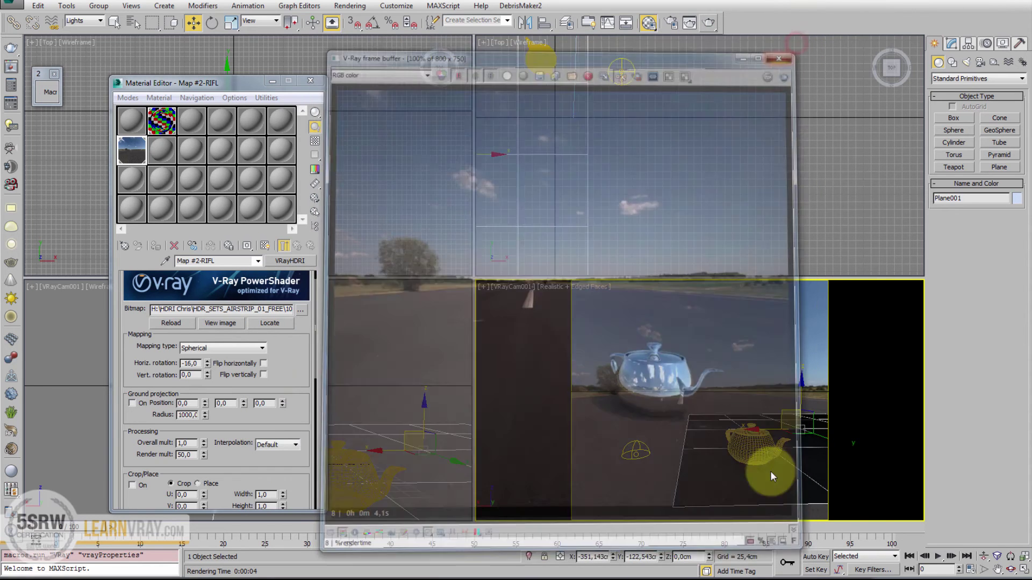
Step: Re-enable Receive GI in the plane's V-Ray properties
right_click(765, 403)
left_click(801, 529)
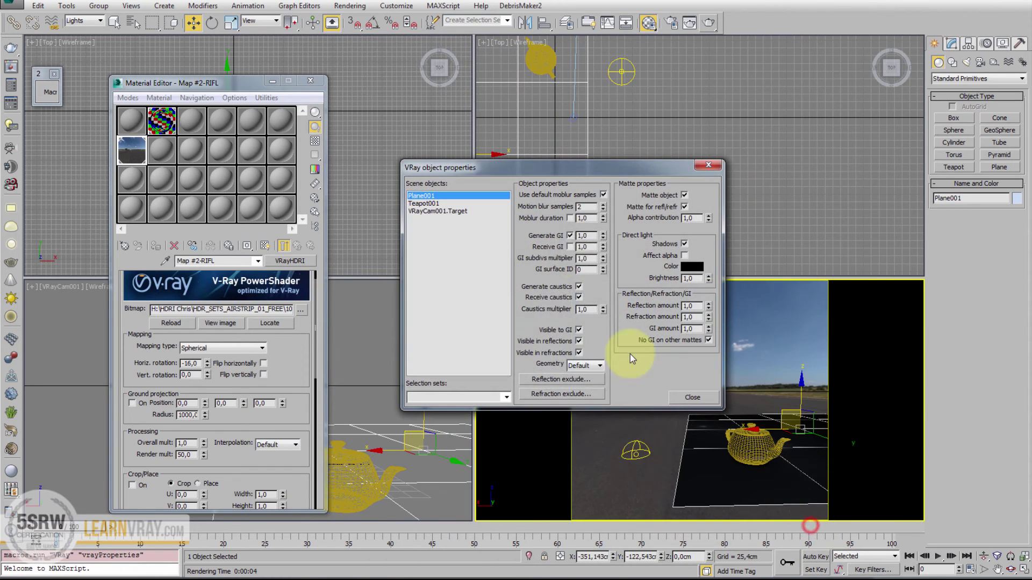
left_click(570, 247)
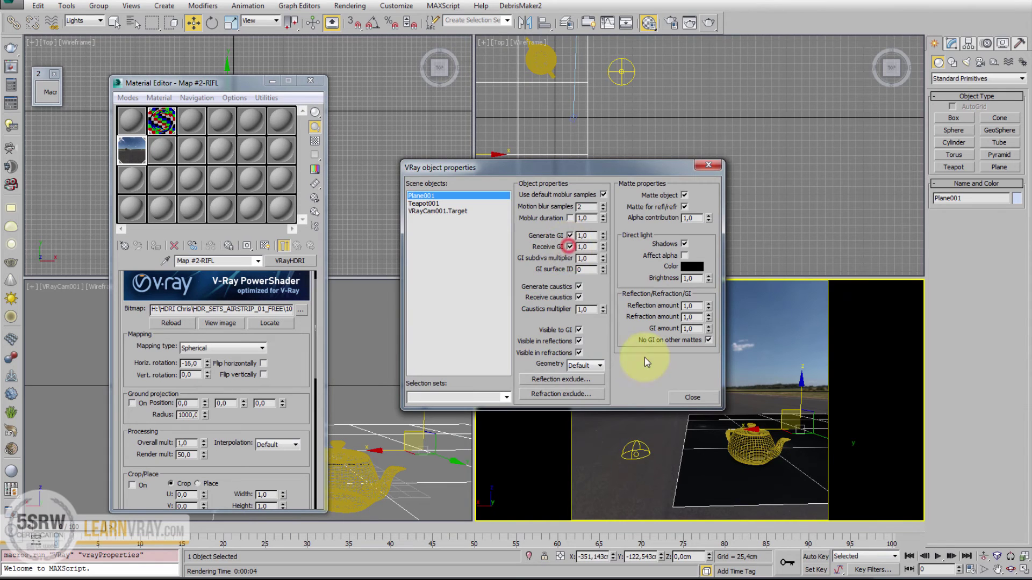
left_click(691, 399)
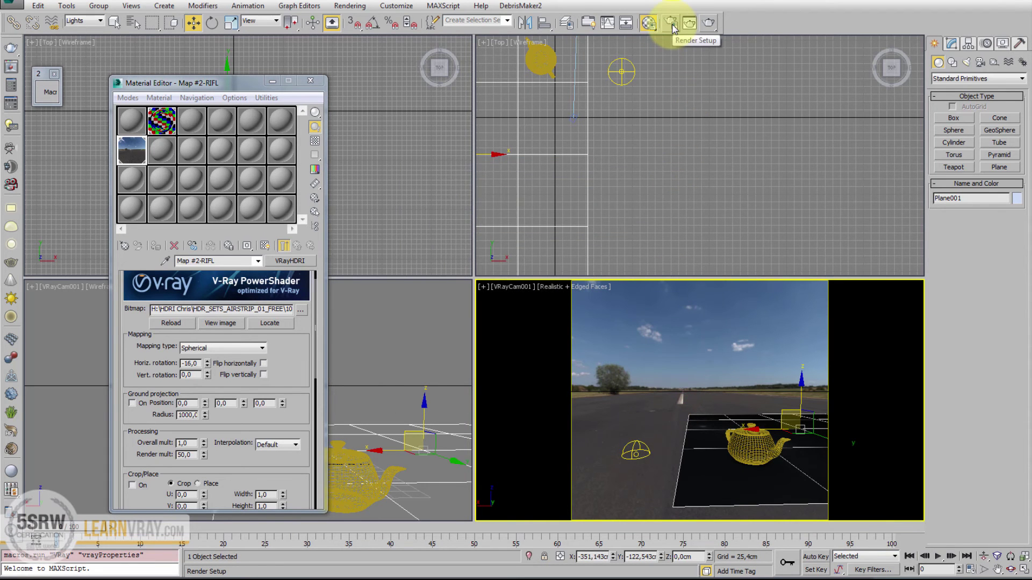
Step: Disable global illumination in the V-Ray render settings and render the runway scene
left_click(672, 28)
left_click(581, 67)
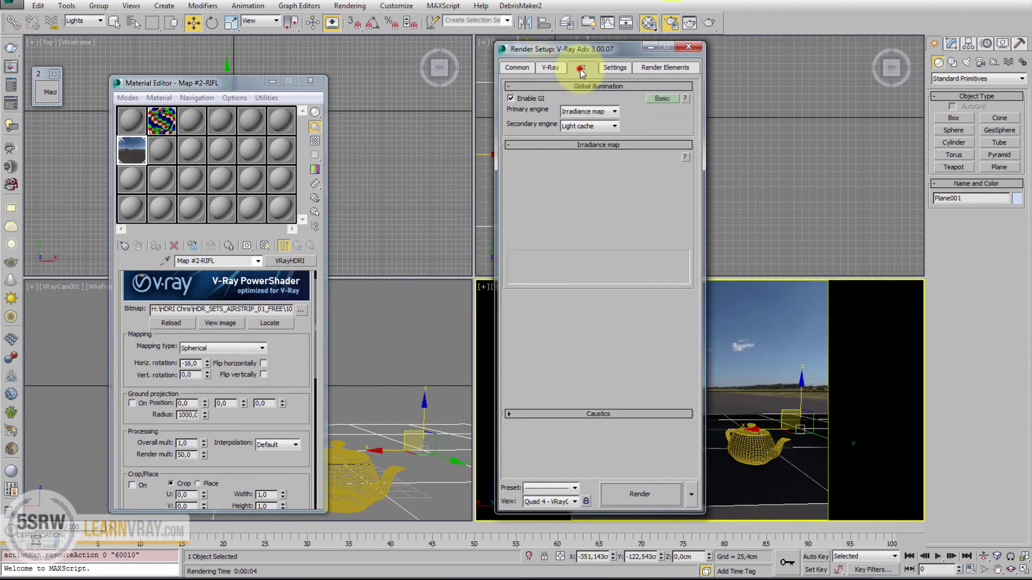
left_click(513, 99)
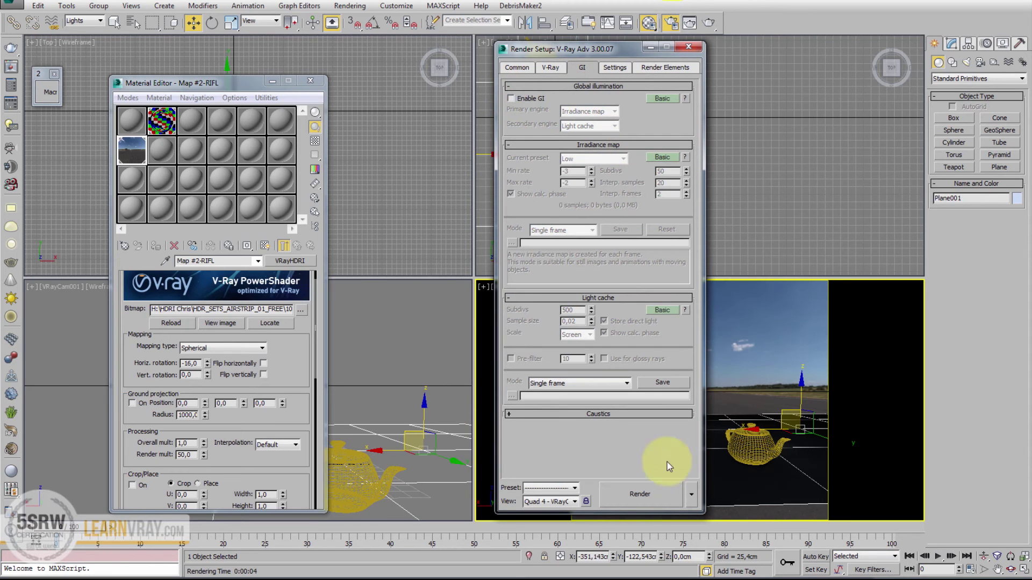
left_click(653, 499)
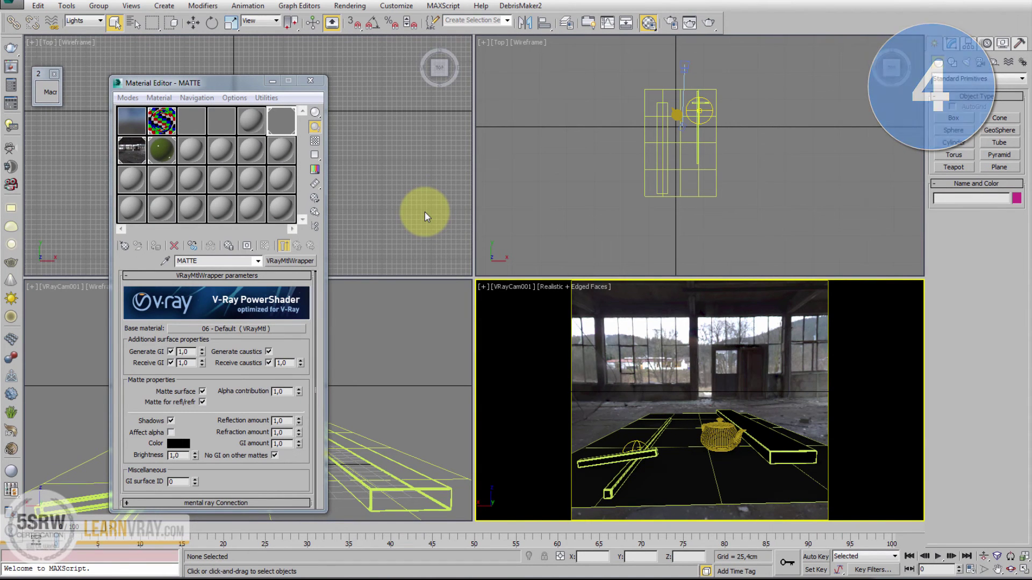
Step: Select the dome light in the abandoned hall scene, render its camera view and move the frame buffer aside
left_click(634, 447)
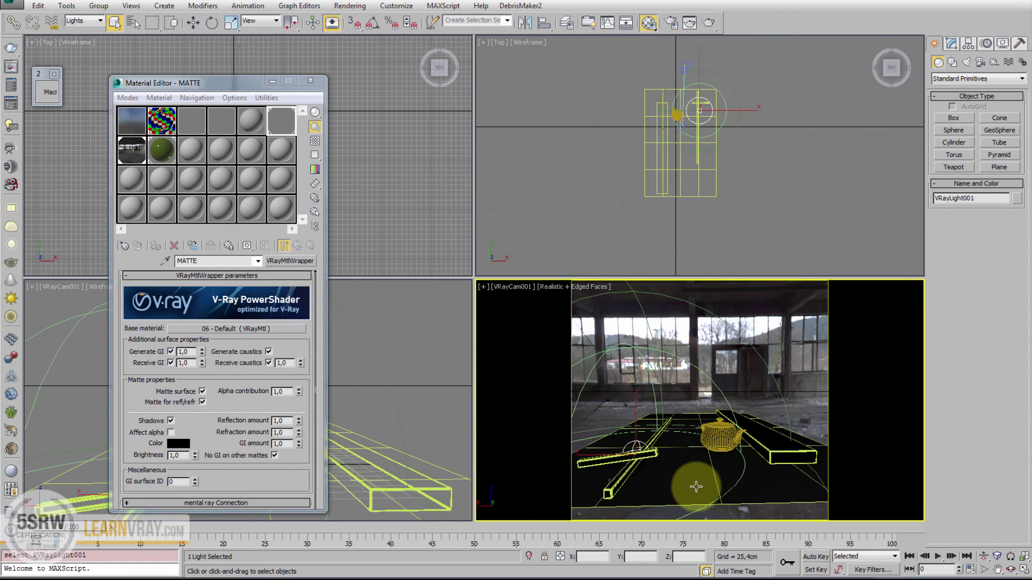
left_click(706, 23)
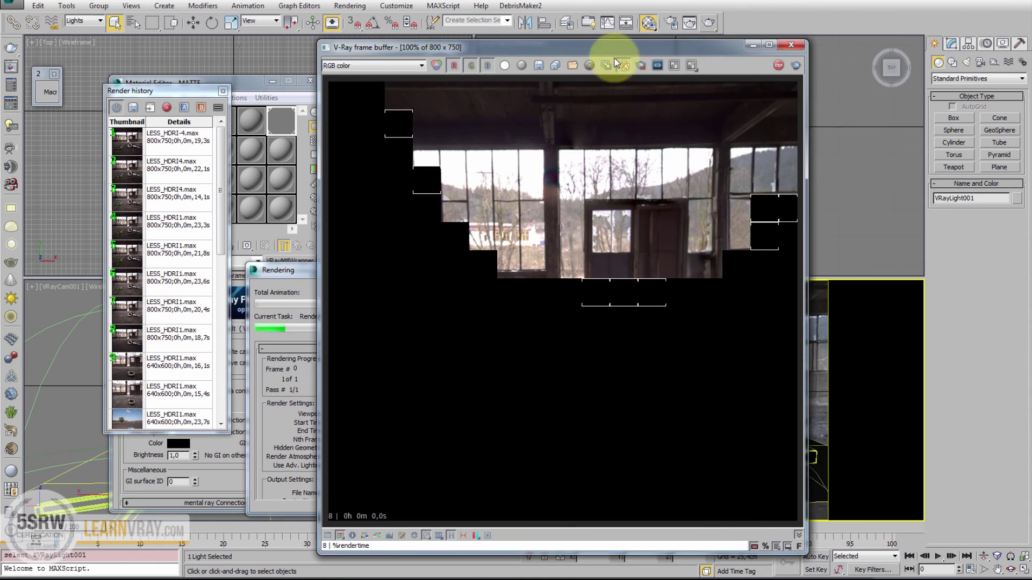
left_click_drag(605, 49, 745, 32)
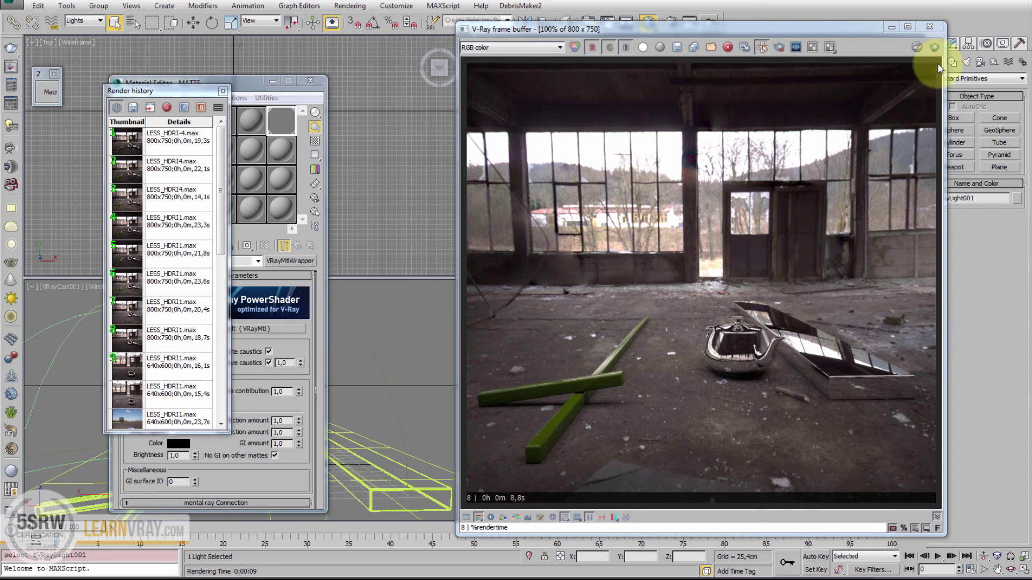
Step: Turn on ground projection for the Map #2-RIFL HDRI map and render the camera view
left_click(930, 33)
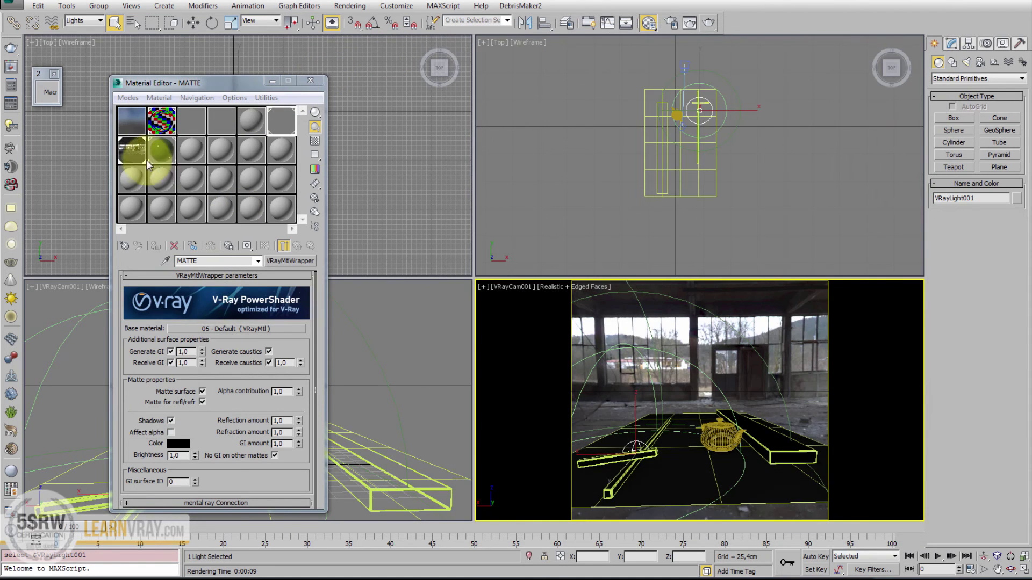
left_click(134, 155)
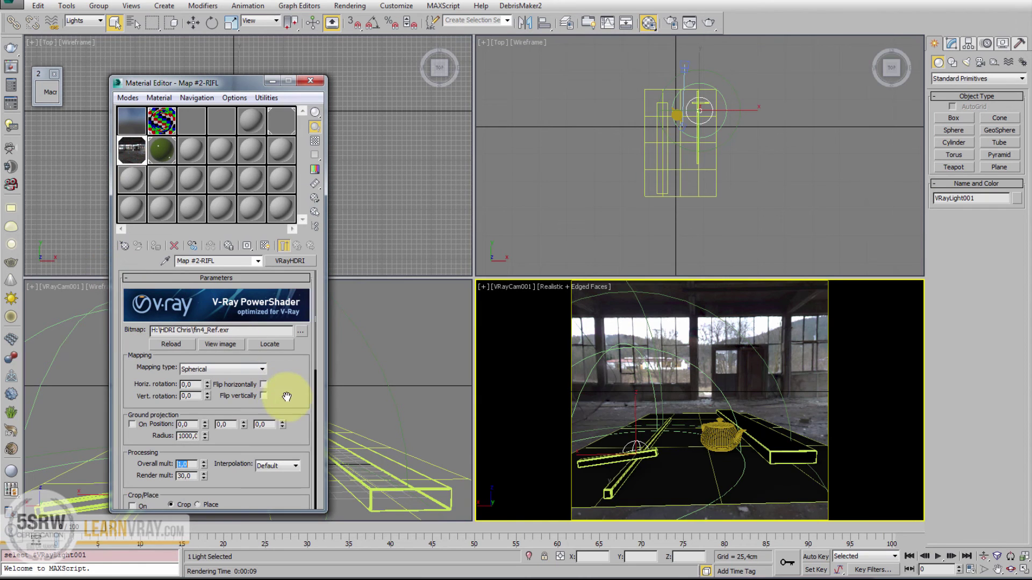
scroll(281, 387, "down", 3)
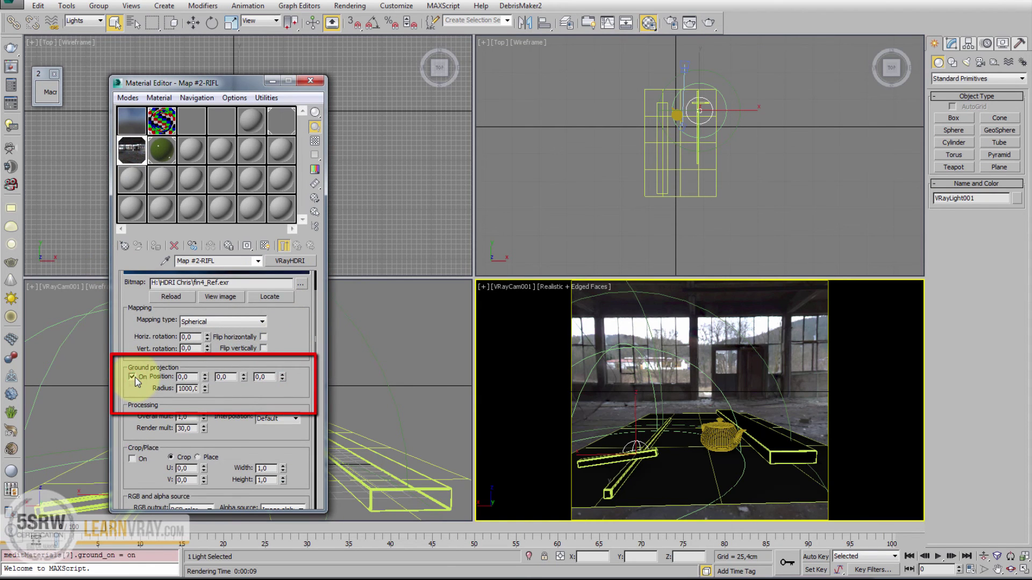
left_click(709, 23)
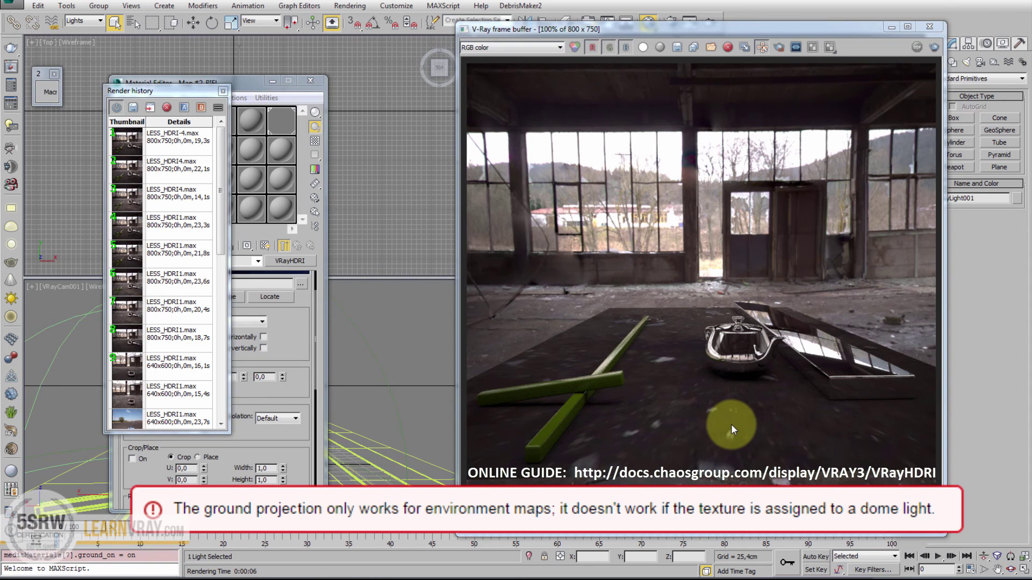
left_click_drag(858, 32, 555, 35)
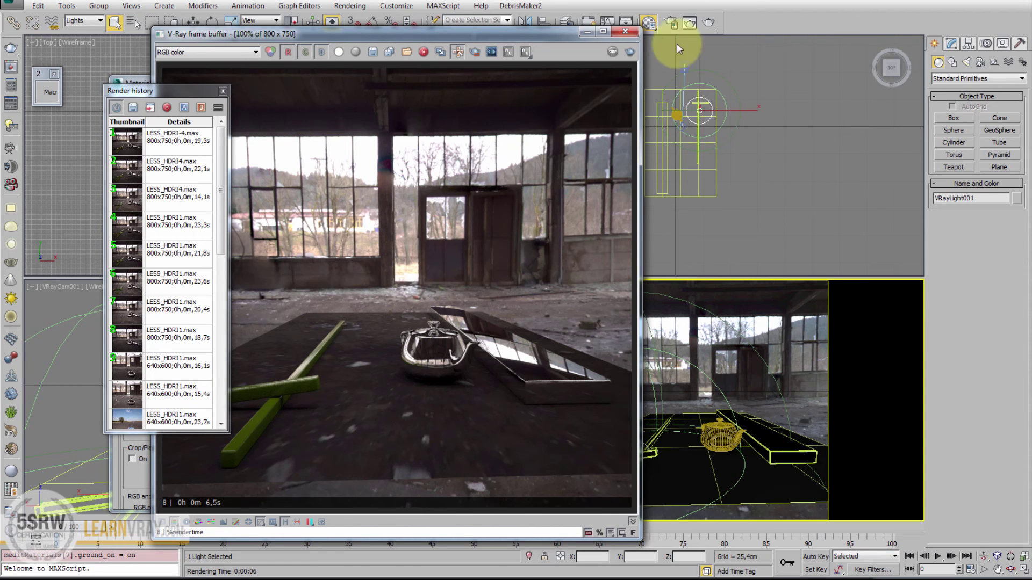
left_click(623, 32)
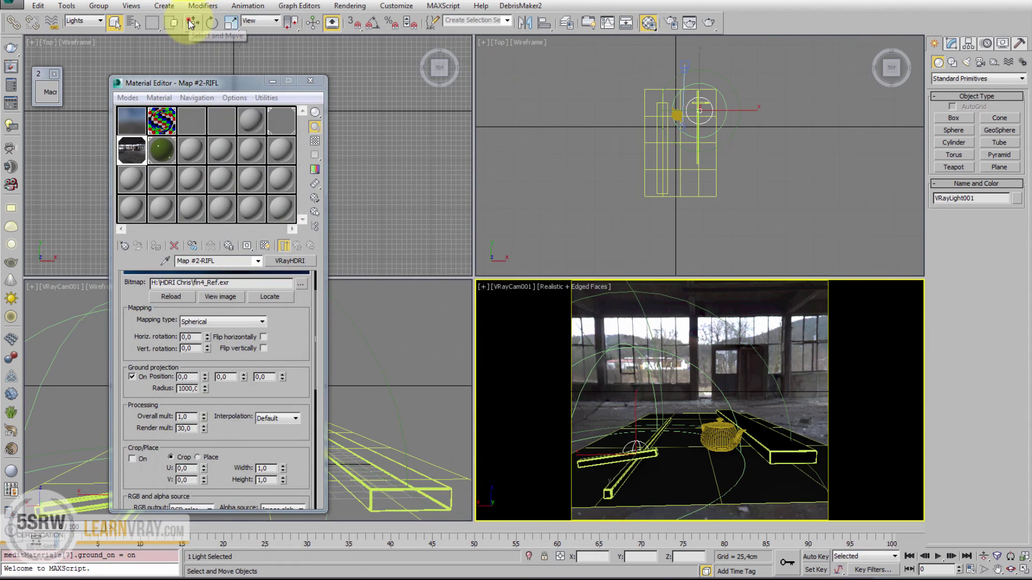
Step: Enlarge the matte ground plane to about 16721 cm long and 24412 cm wide, and render the camera view
left_click(193, 22)
left_click(700, 190)
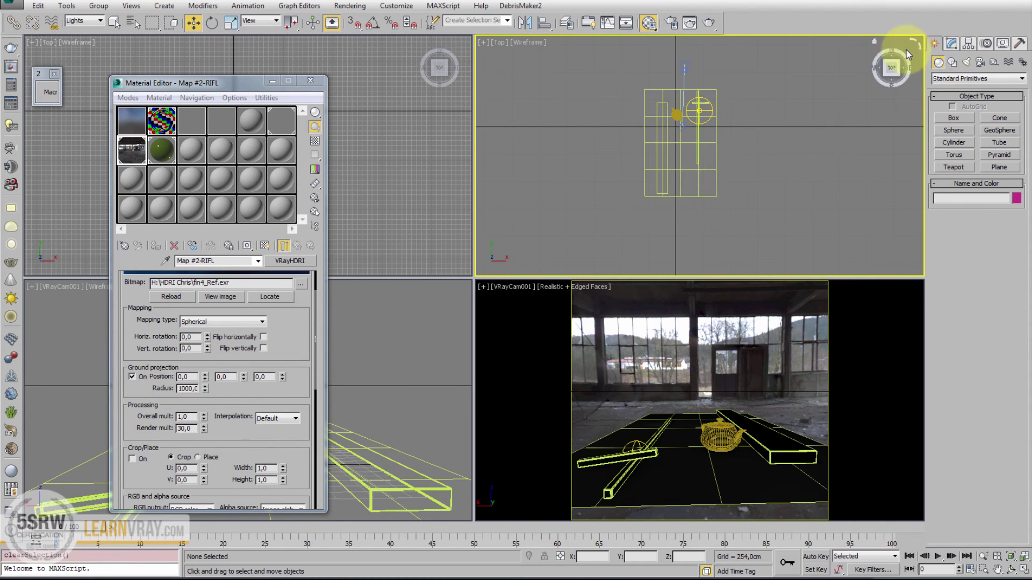
left_click(711, 170)
left_click(952, 43)
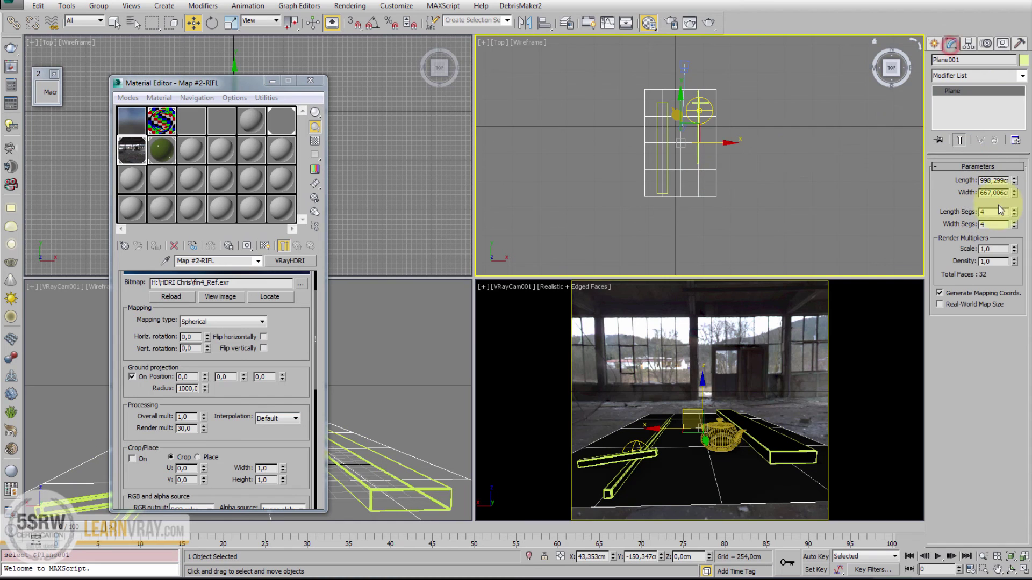
left_click_drag(1015, 181, 1027, 537)
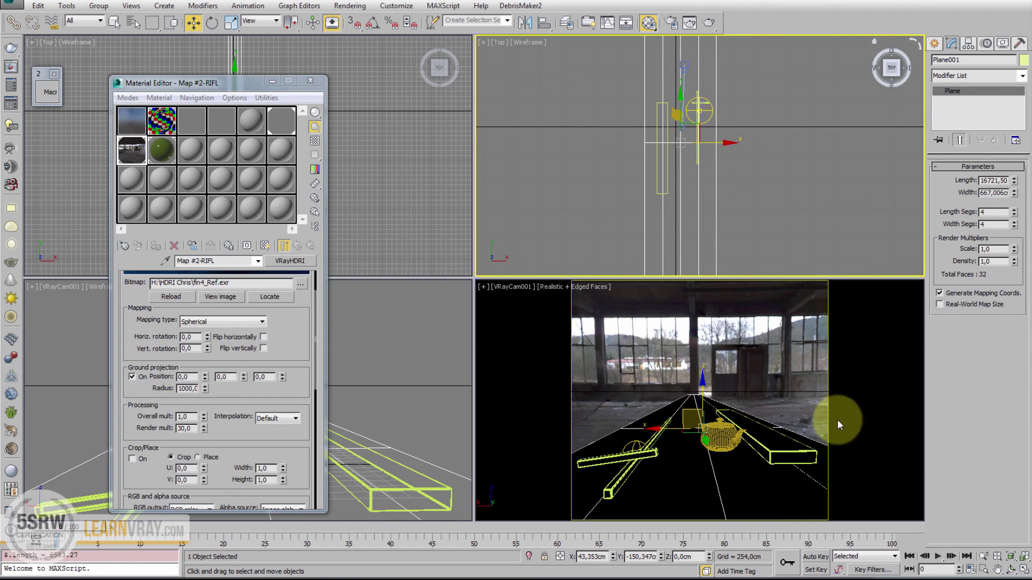
left_click_drag(1015, 195, 987, 204)
right_click(540, 367)
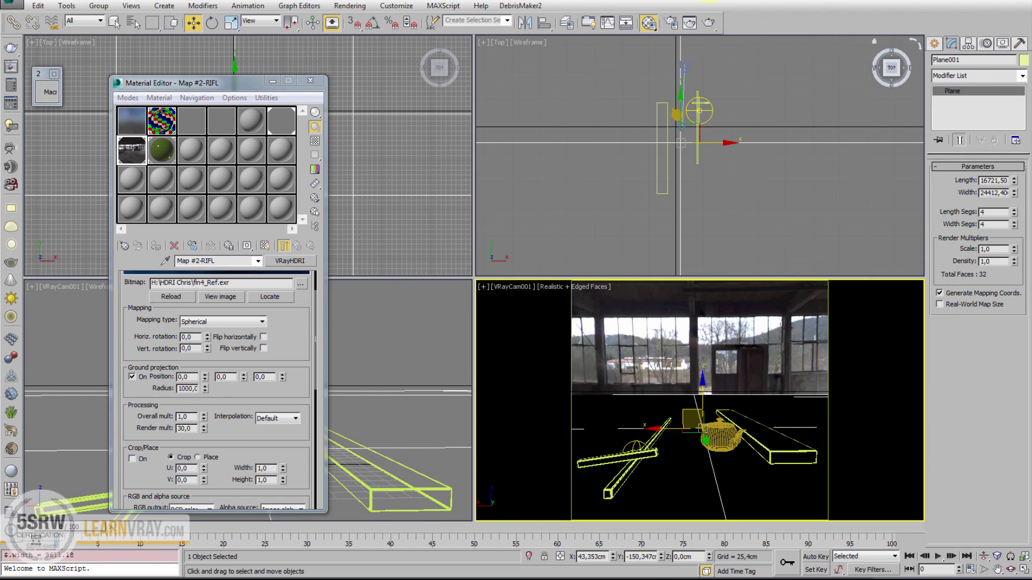
left_click(712, 26)
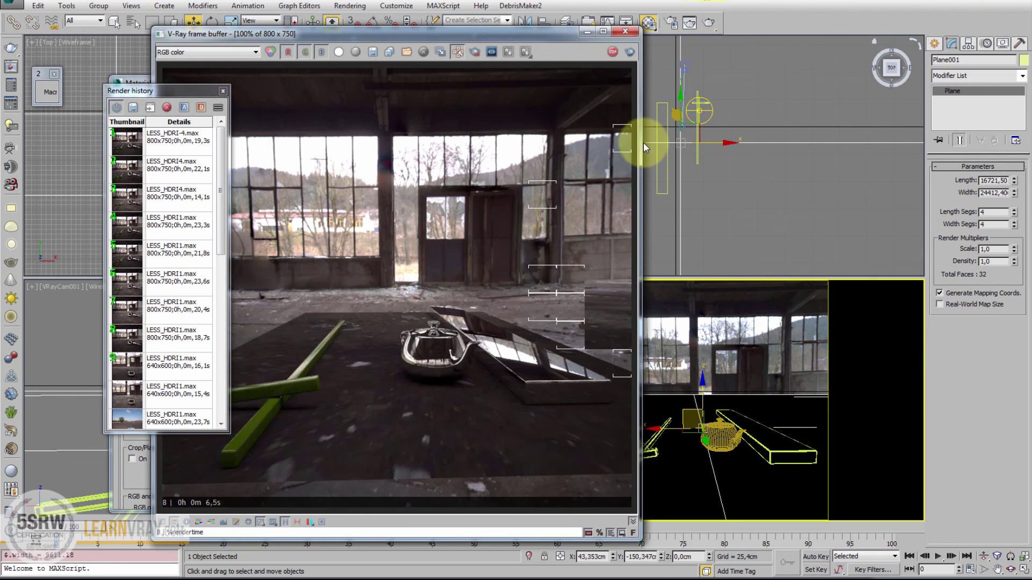
left_click_drag(463, 35, 758, 33)
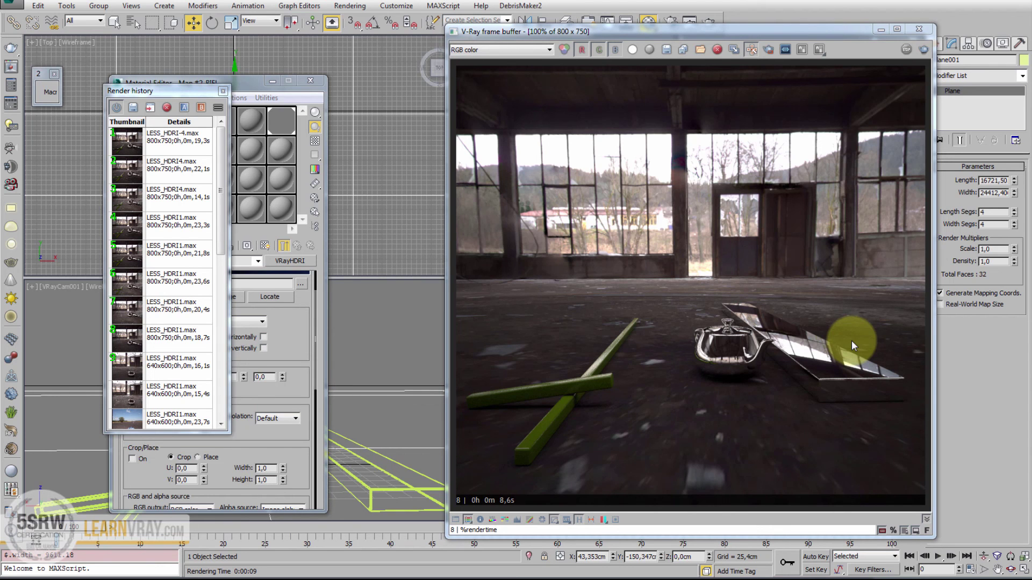
Step: Set the HDRI map's ground projection radius to 200 and its second position value to 10, and render again
left_click(222, 91)
left_click(550, 330)
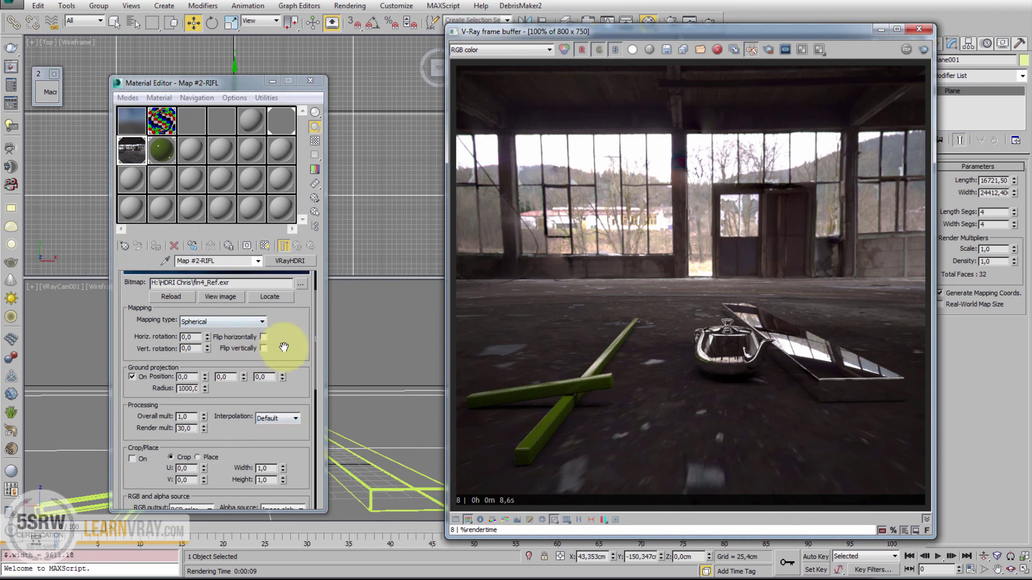
left_click_drag(292, 341, 292, 379)
double_click(189, 411)
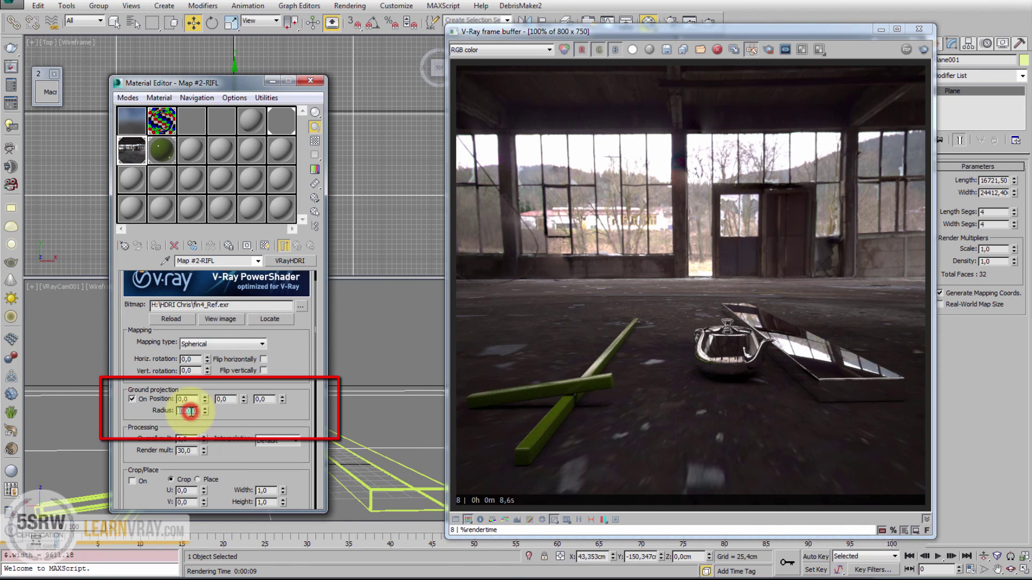
key("Return")
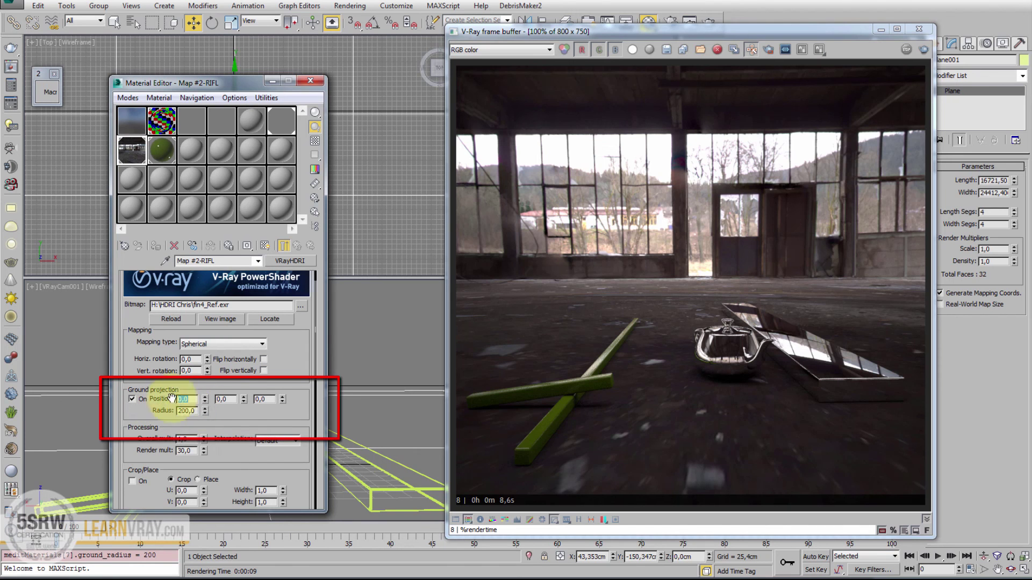
double_click(226, 401)
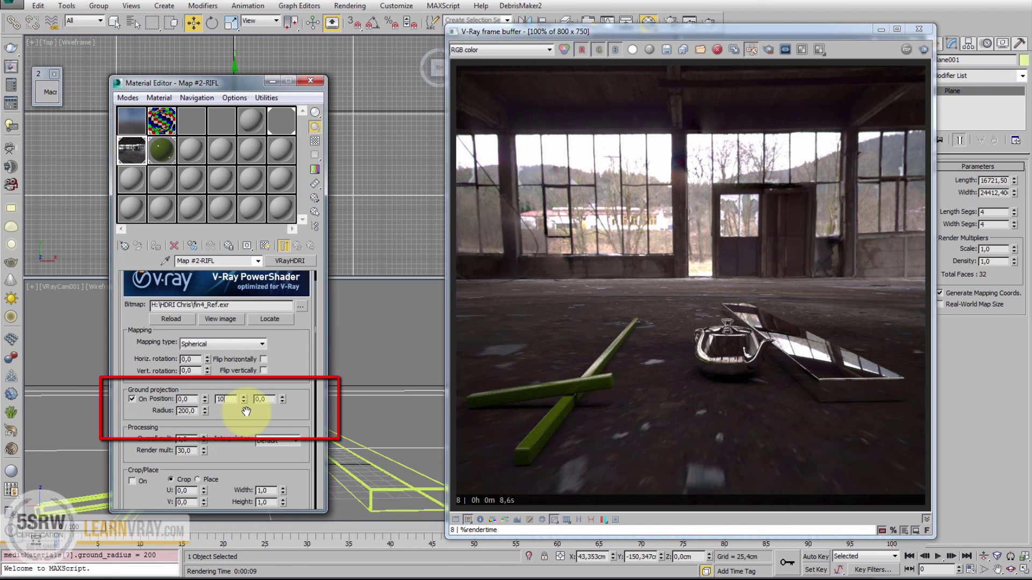
left_click(924, 50)
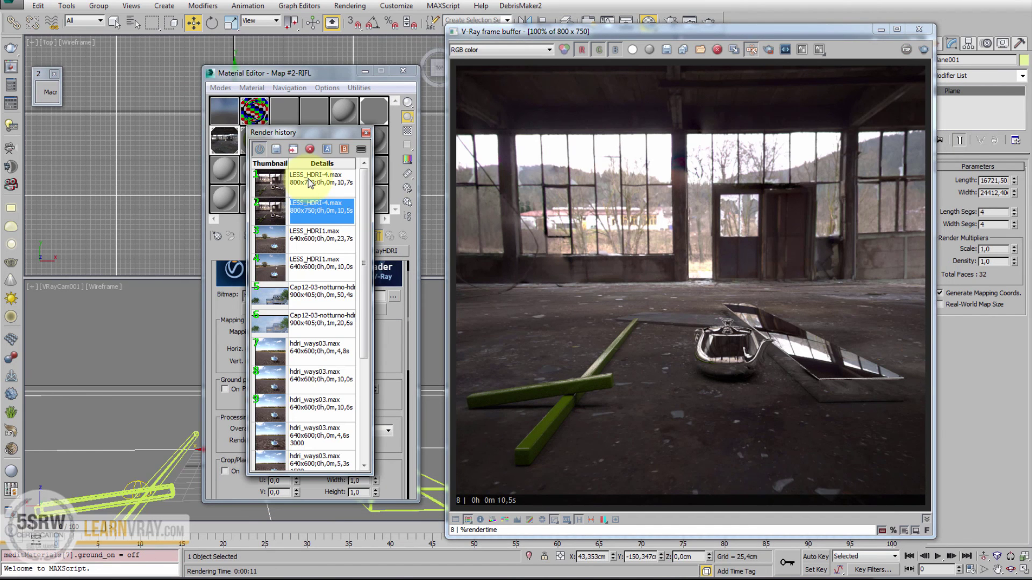
Step: Compare the two latest LESS_HDRI-4.max renders from the render history in the frame buffer
double_click(308, 179)
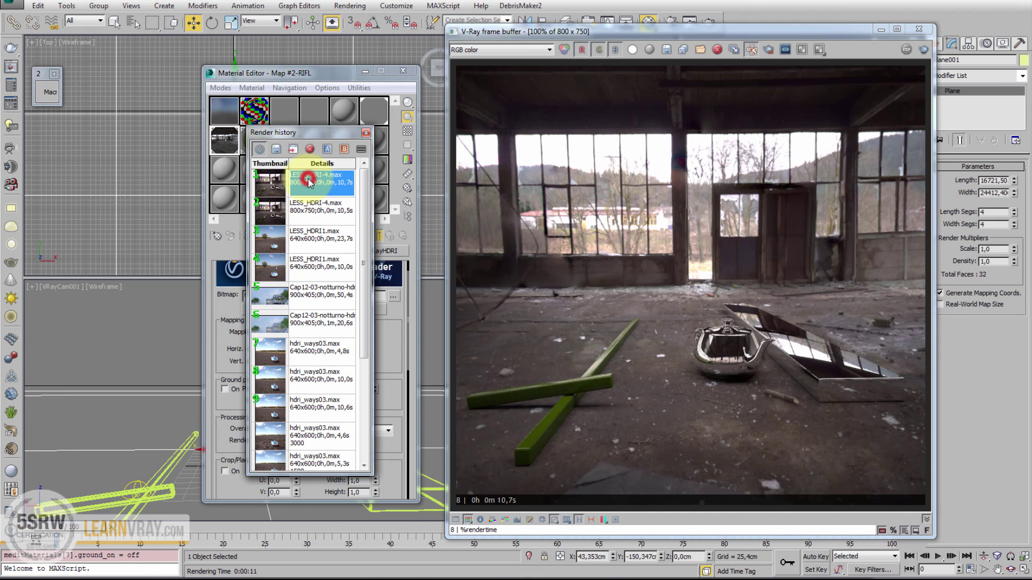
double_click(309, 215)
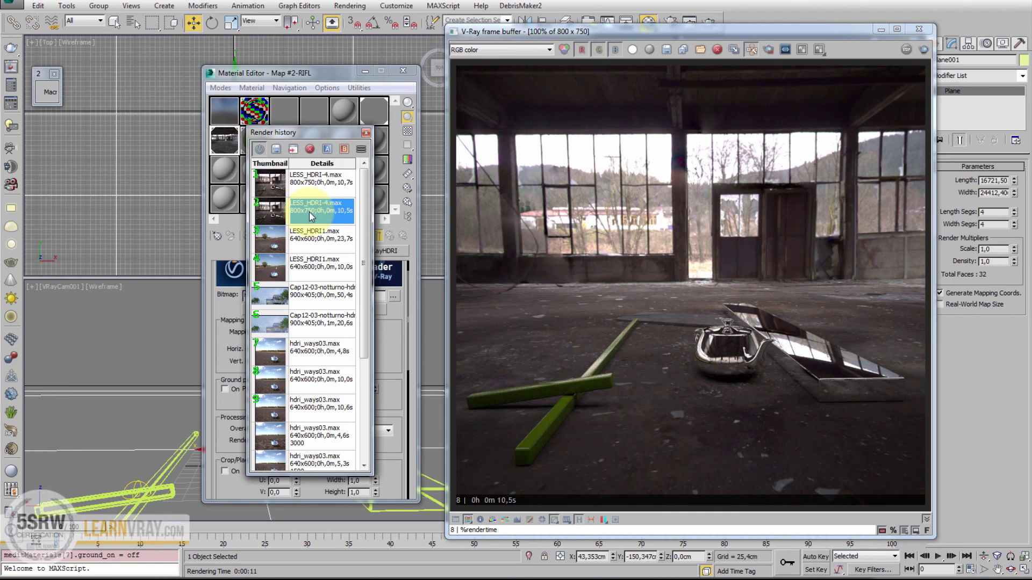